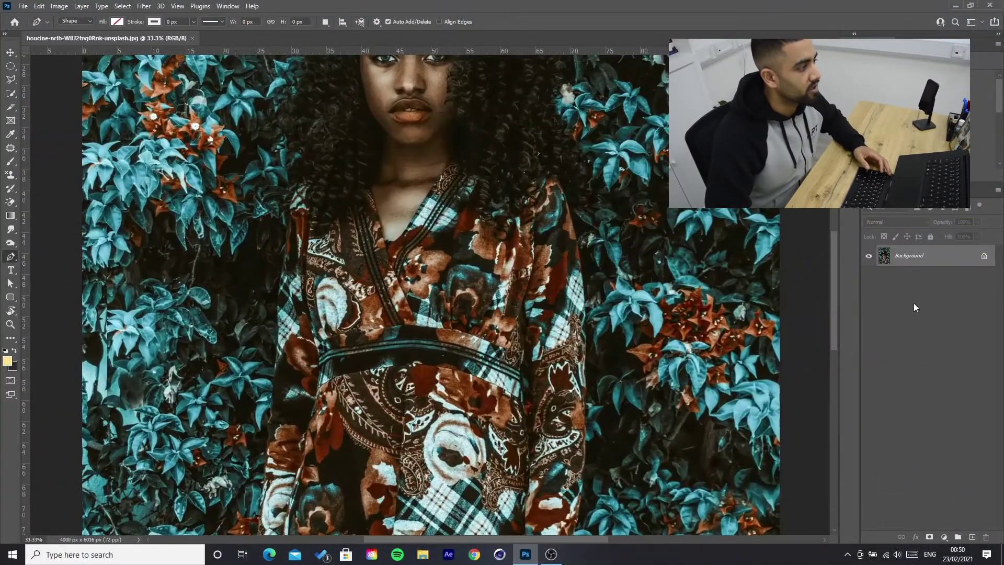
Set the Pen tool's drawing mode to Path
left_click(71, 22)
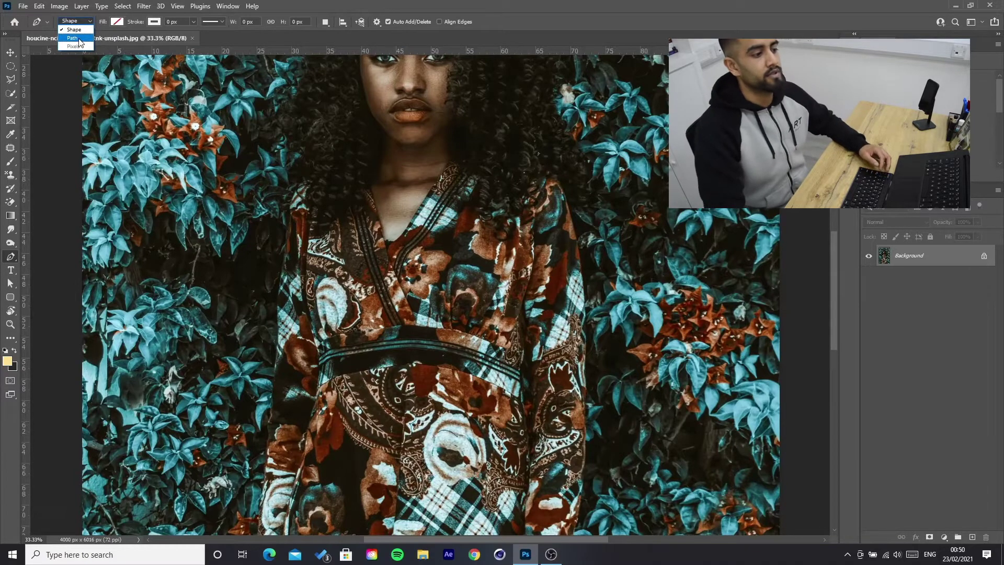
left_click(73, 39)
left_click_drag(835, 269, 835, 389)
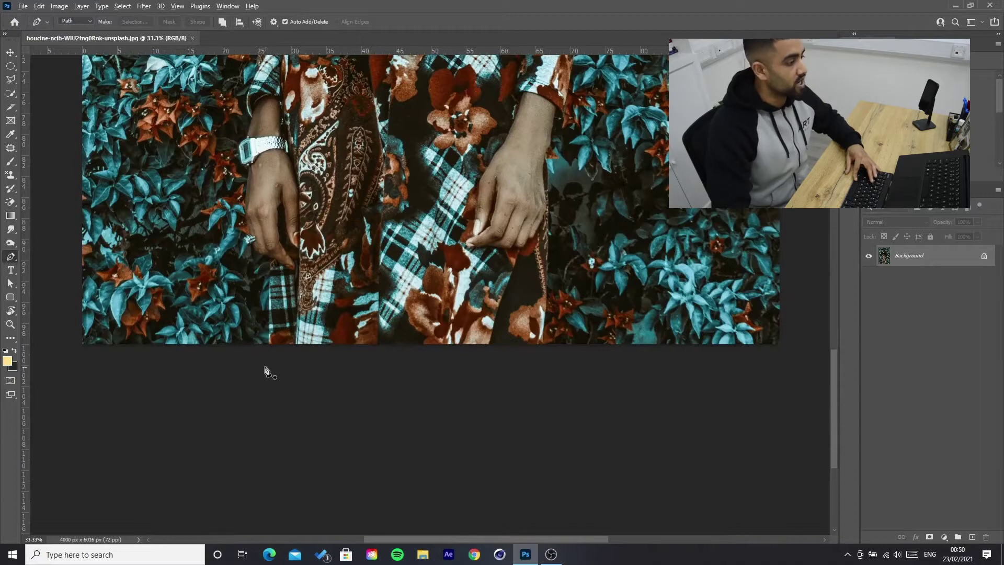
scroll(261, 347, "up", 3)
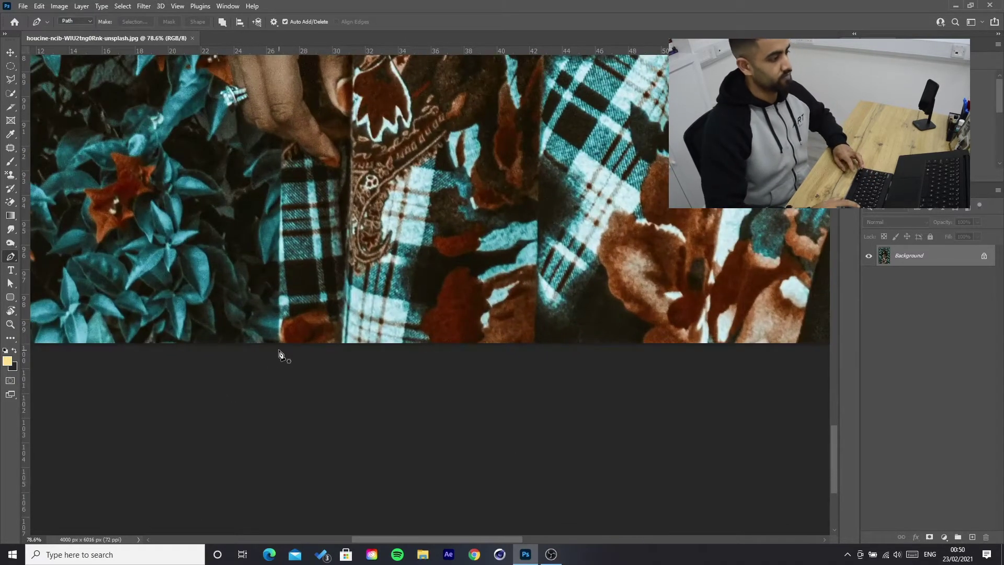
scroll(279, 350, "up", 2)
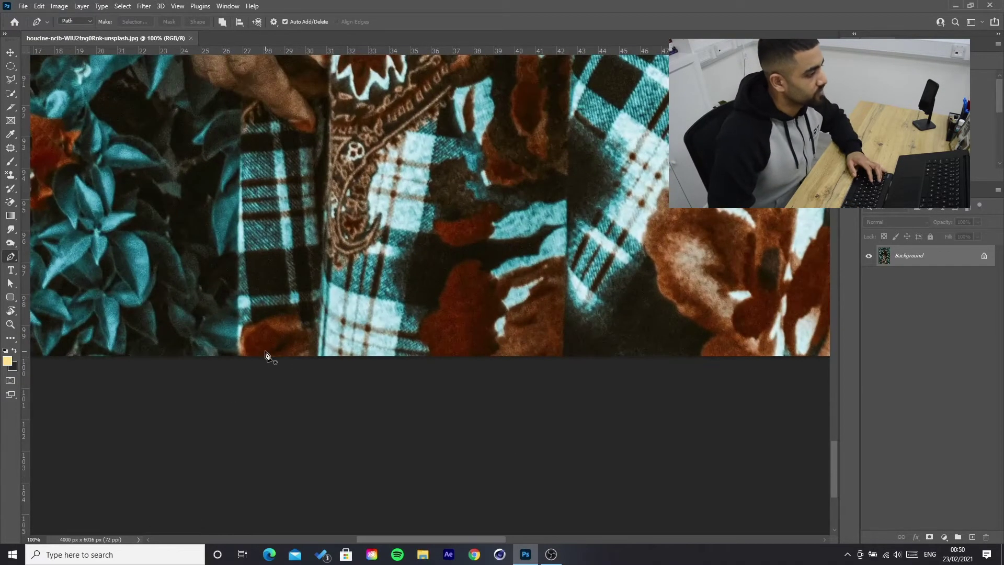
left_click(239, 358)
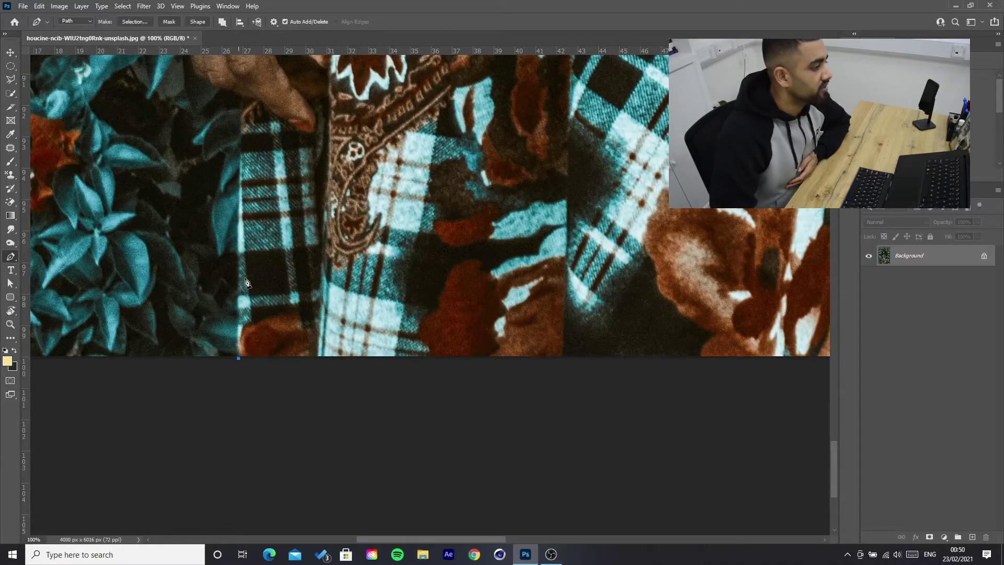
left_click_drag(240, 206, 240, 166)
scroll(238, 156, "up", 2)
scroll(236, 152, "up", 2)
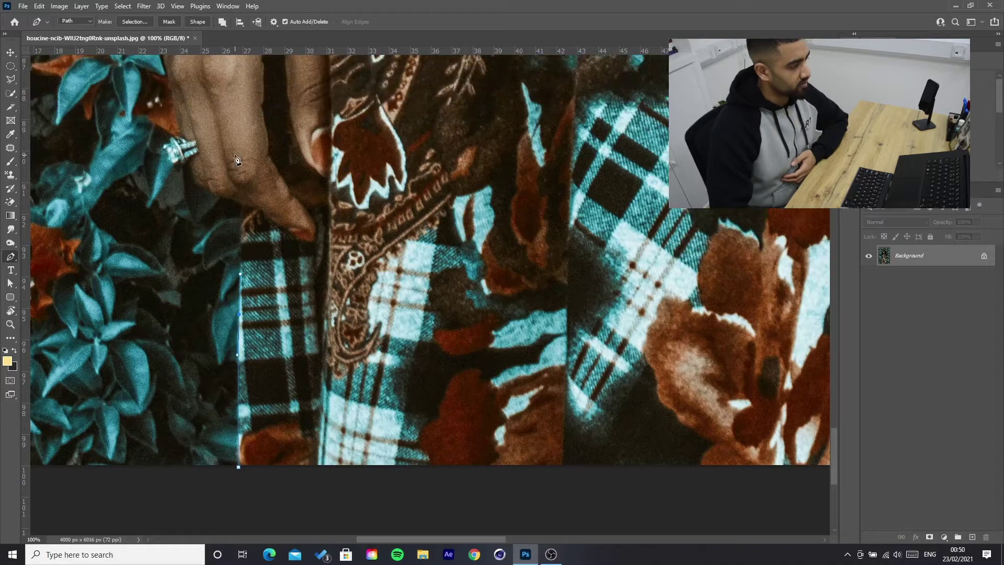
key("ctrl+z")
key("ctrl+z")
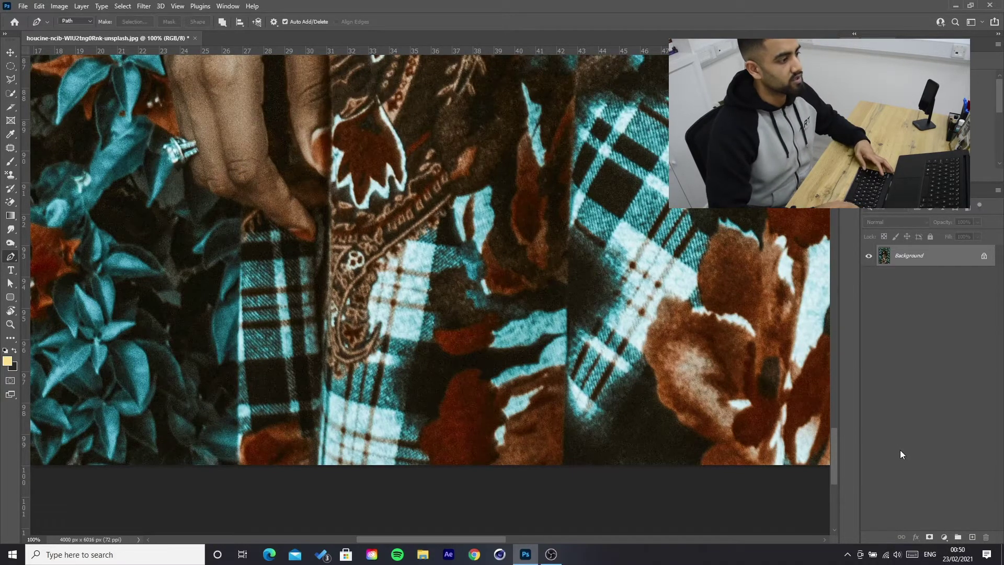
Add a Brightness/Contrast adjustment layer above the Background and set its brightness to 27
key("ctrl+0")
key("ctrl+minus")
key("ctrl+plus")
key("ctrl+plus")
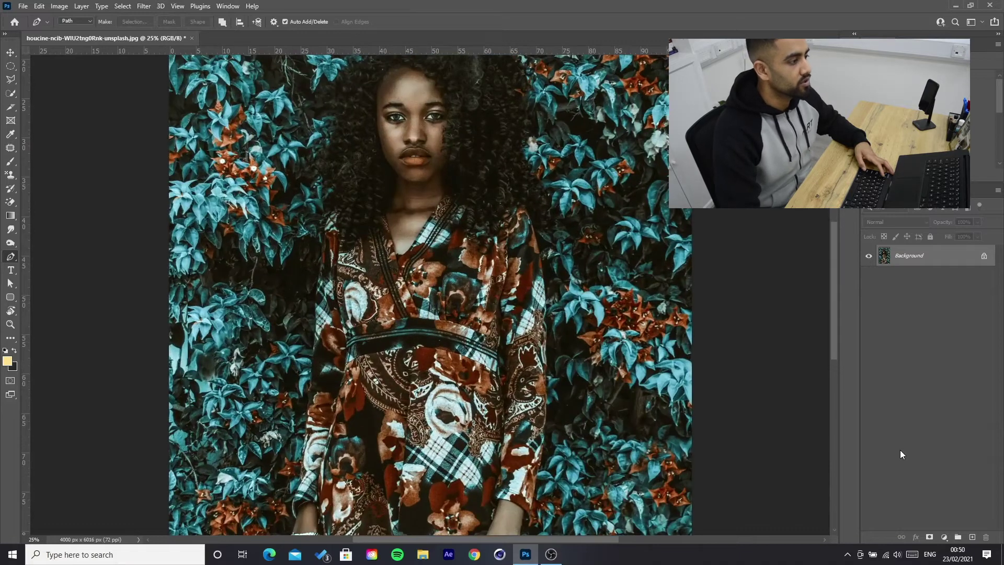
scroll(339, 189, "up", 5)
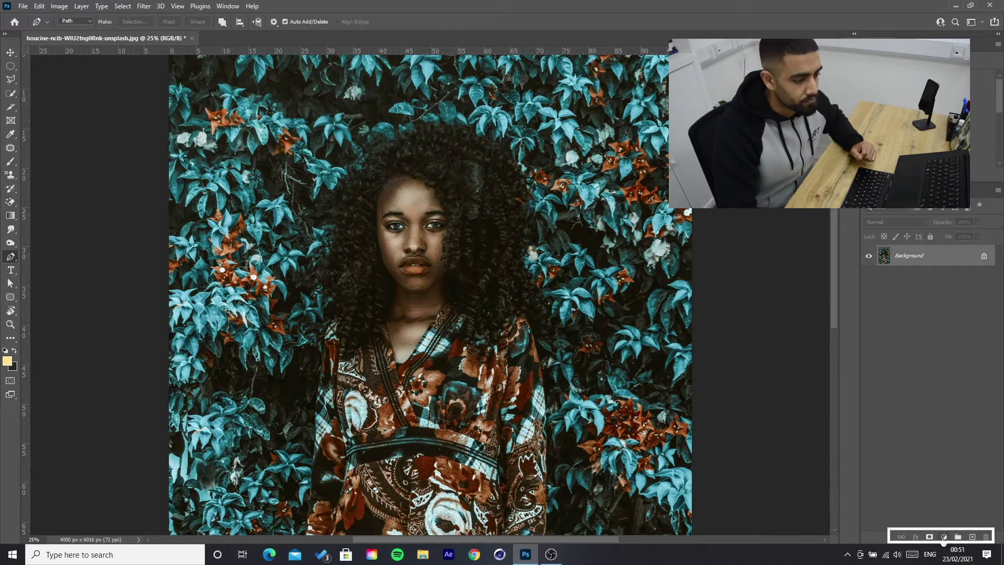
left_click(943, 538)
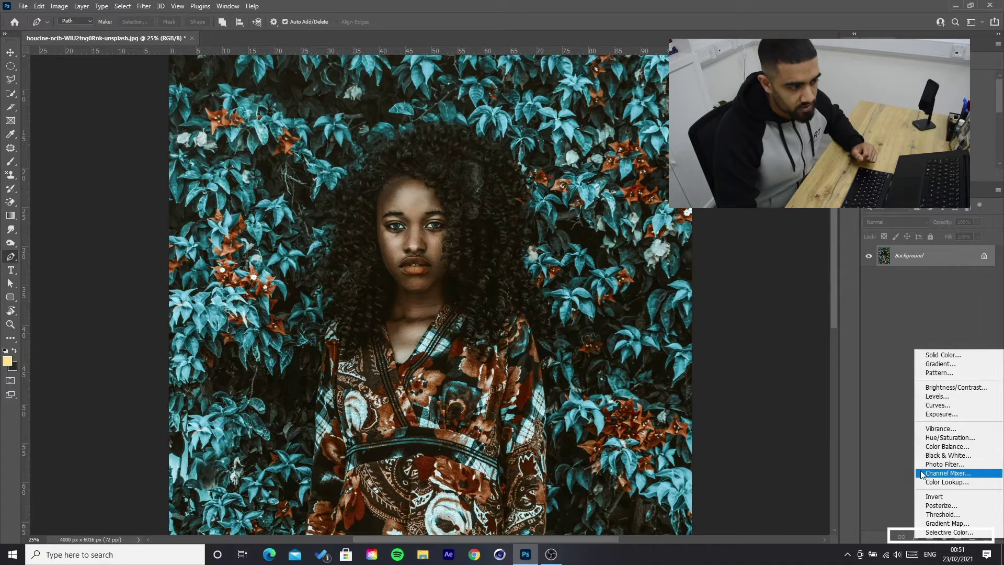
left_click(966, 388)
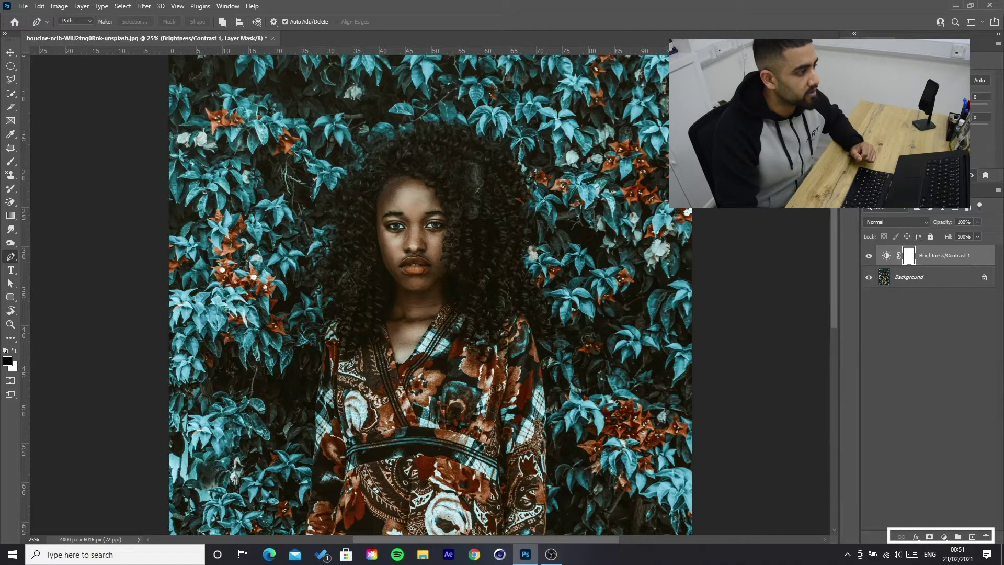
left_click_drag(926, 105, 937, 106)
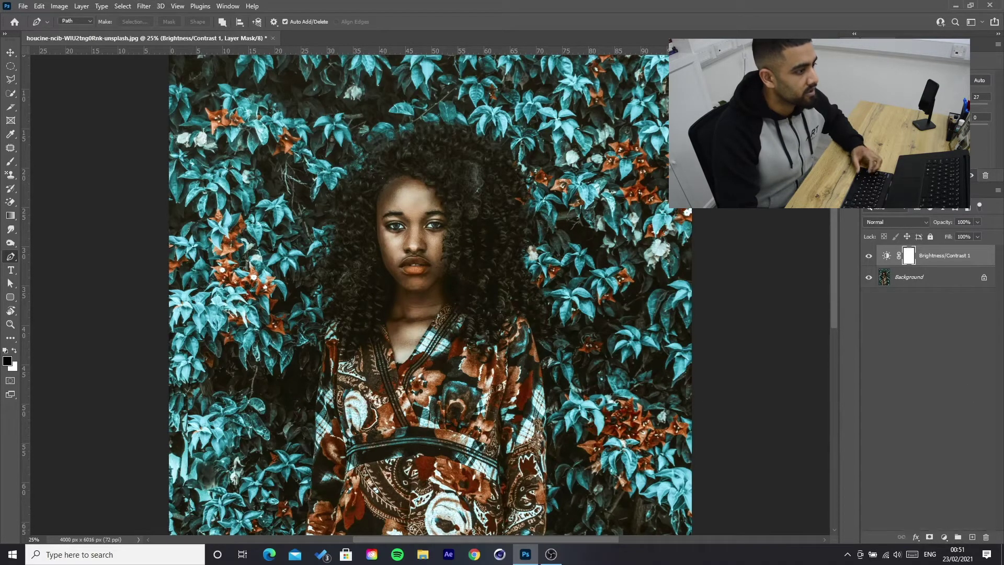
Examine the brightened photo, checking the woman's outline against the foliage from her hair down to the dress hem
scroll(335, 178, "up", 2)
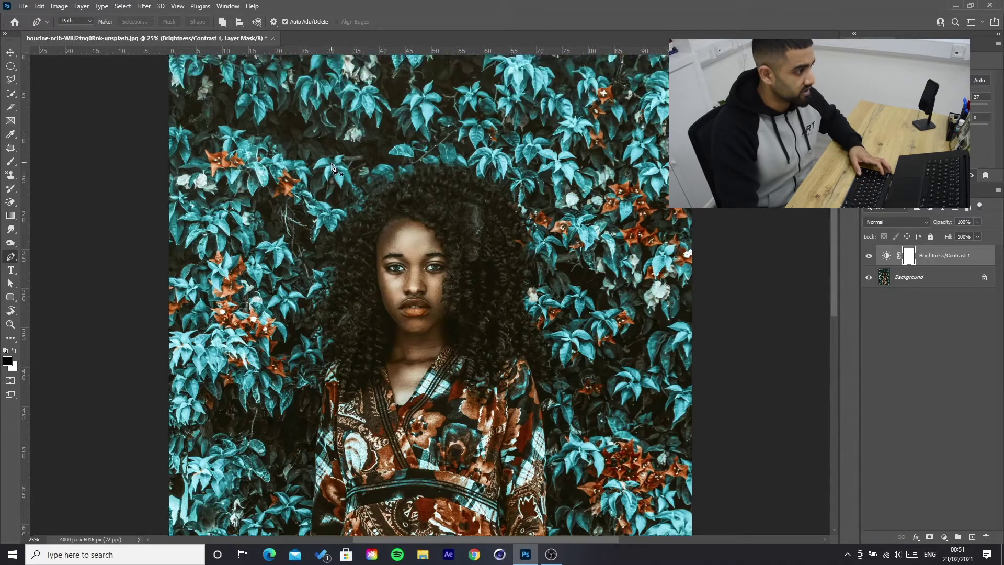
key("super")
key("Escape")
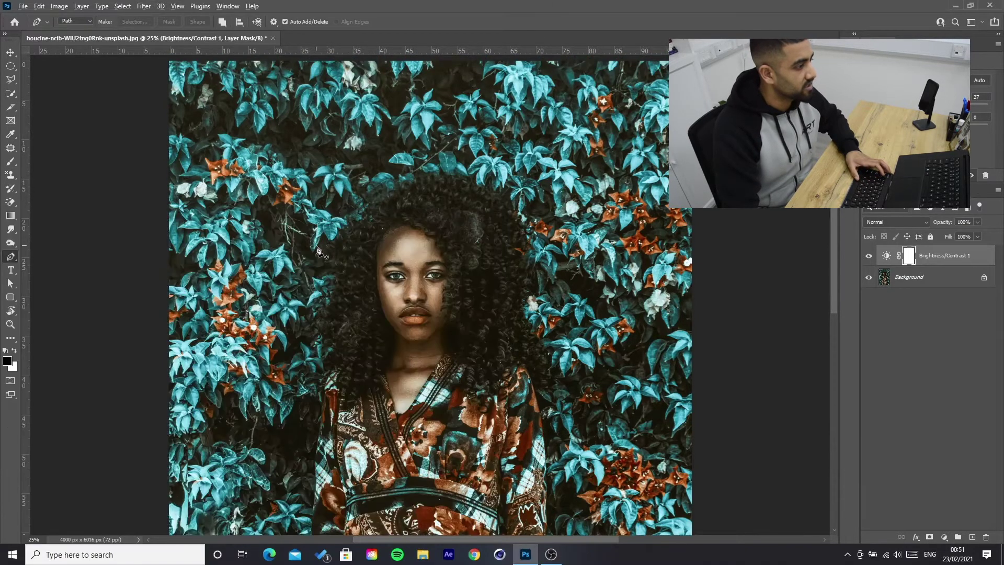
scroll(332, 248, "up", 5)
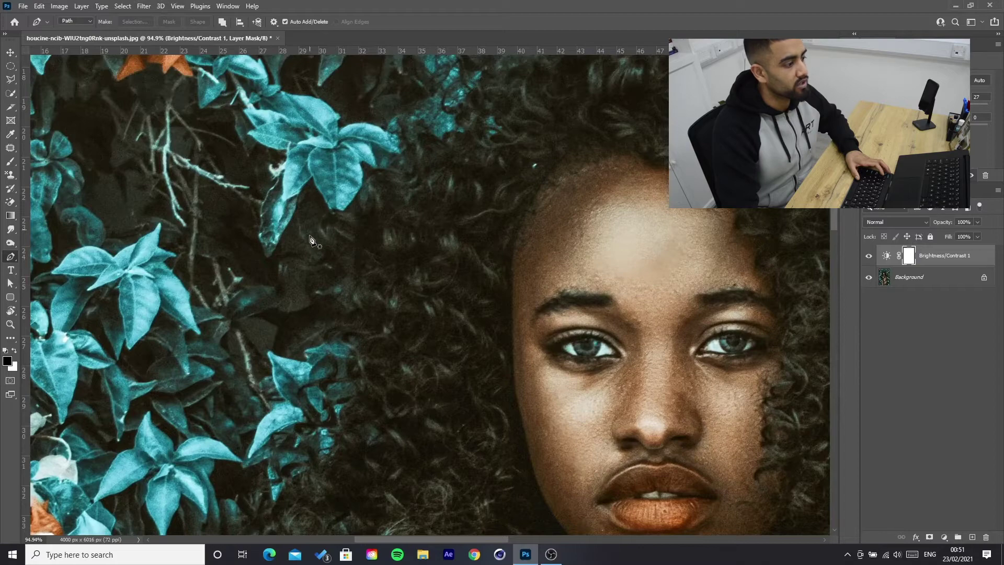
scroll(332, 237, "down", 4)
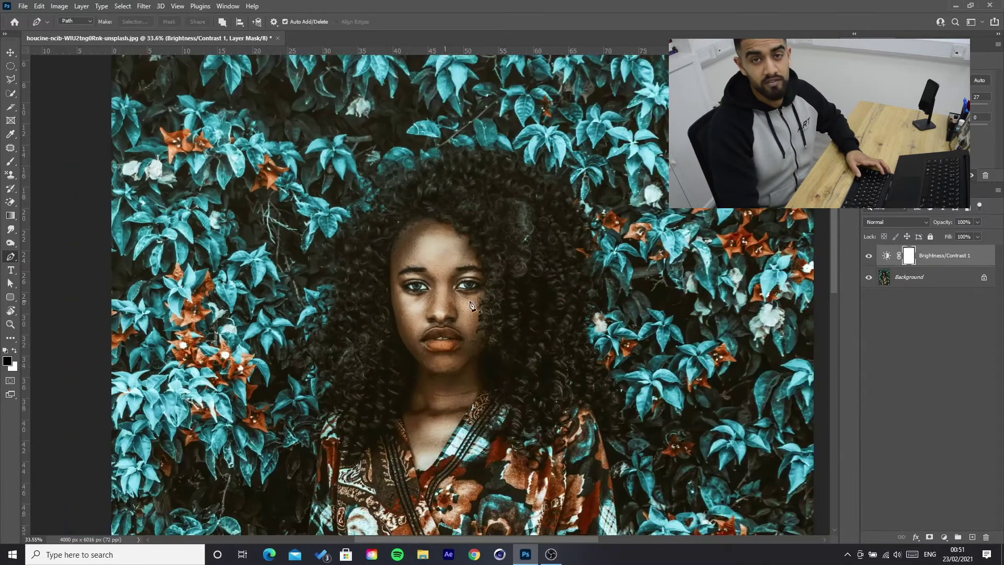
scroll(393, 382, "down", 3)
scroll(366, 418, "down", 5)
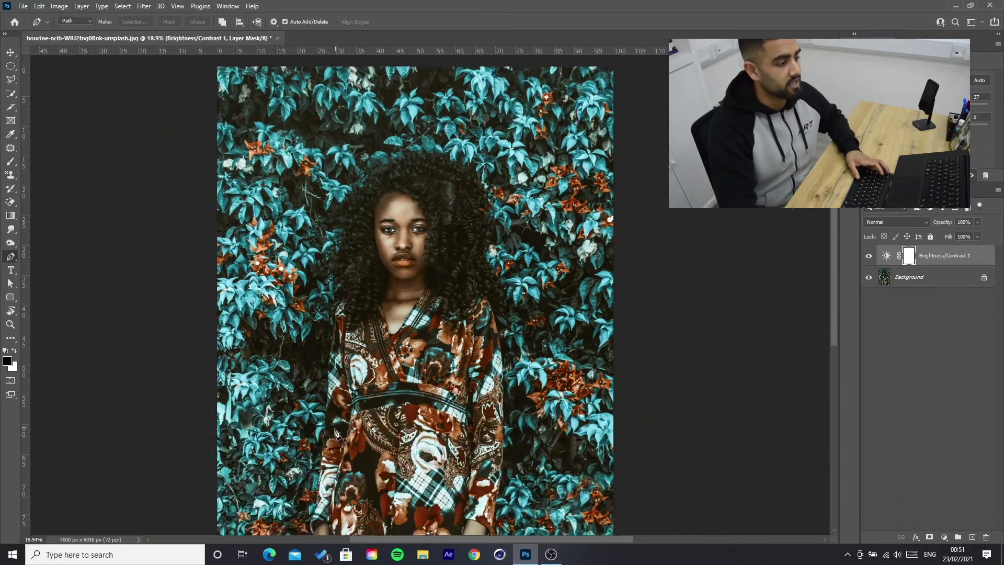
scroll(336, 451, "down", 3)
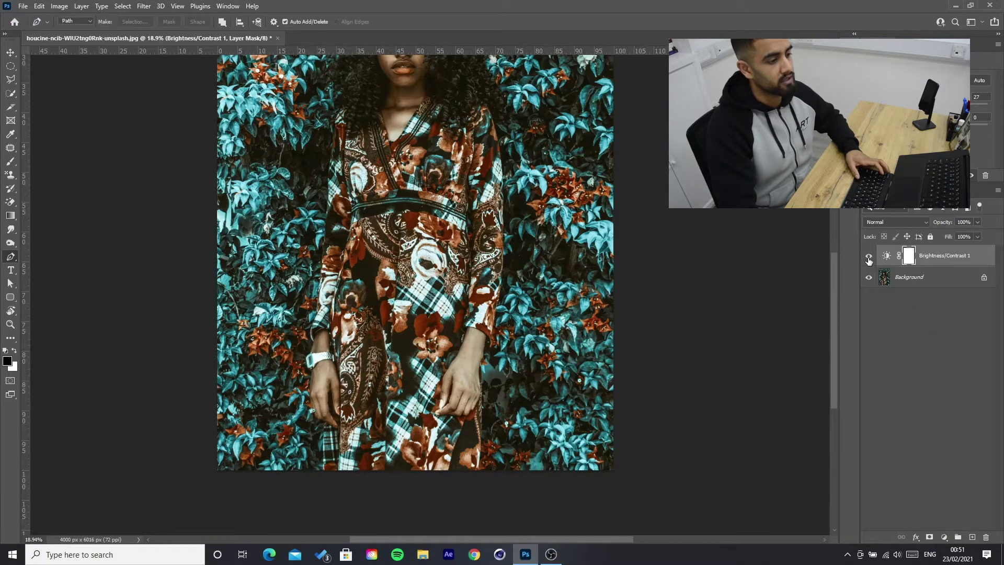
Hide the Brightness/Contrast adjustment layer and make the Background layer active
left_click(869, 256)
left_click(909, 277)
Start a Pen path at the photo's lower border and trace the plaid dress edge up to the fingers beside the ring
scroll(326, 484, "up", 5)
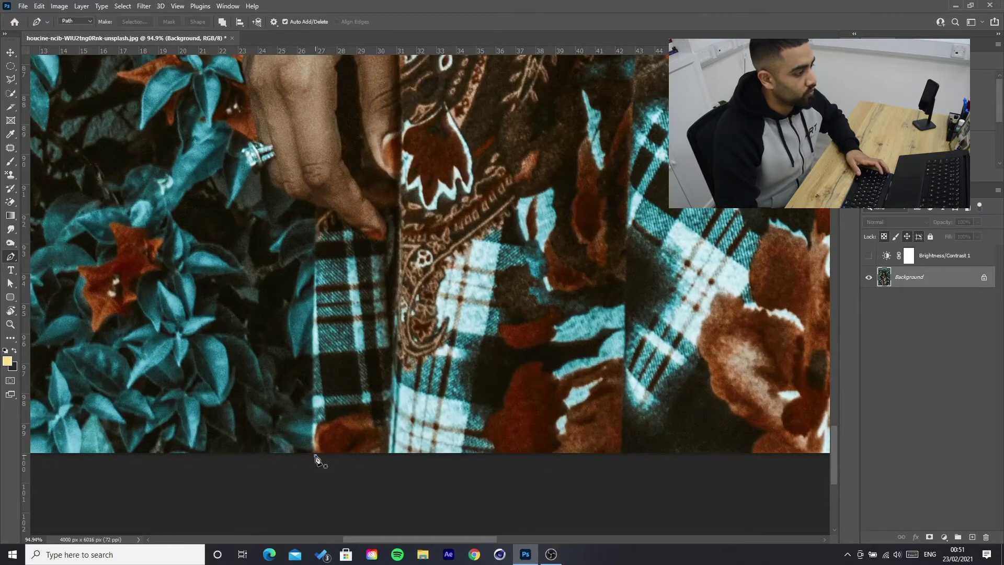
left_click(315, 456)
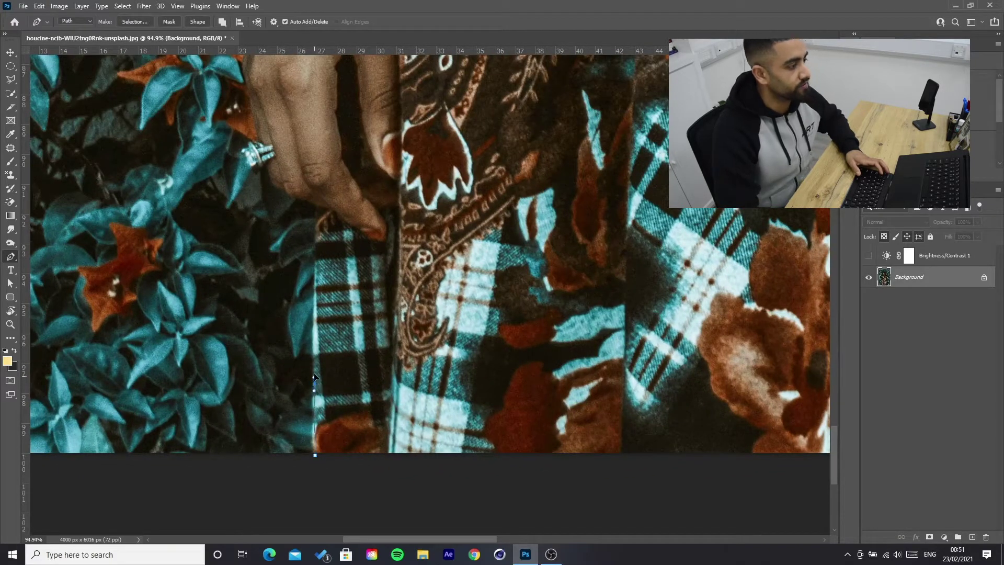
left_click(315, 268)
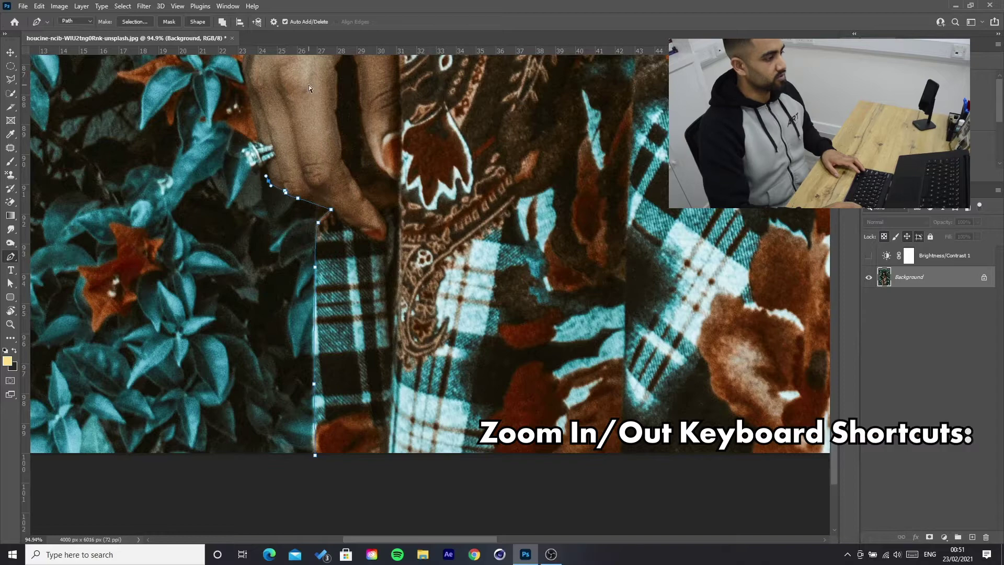
Continue the path along the finger and around the outer edge of the ring with closely spaced anchor points
key("ctrl+plus")
key("ctrl+plus")
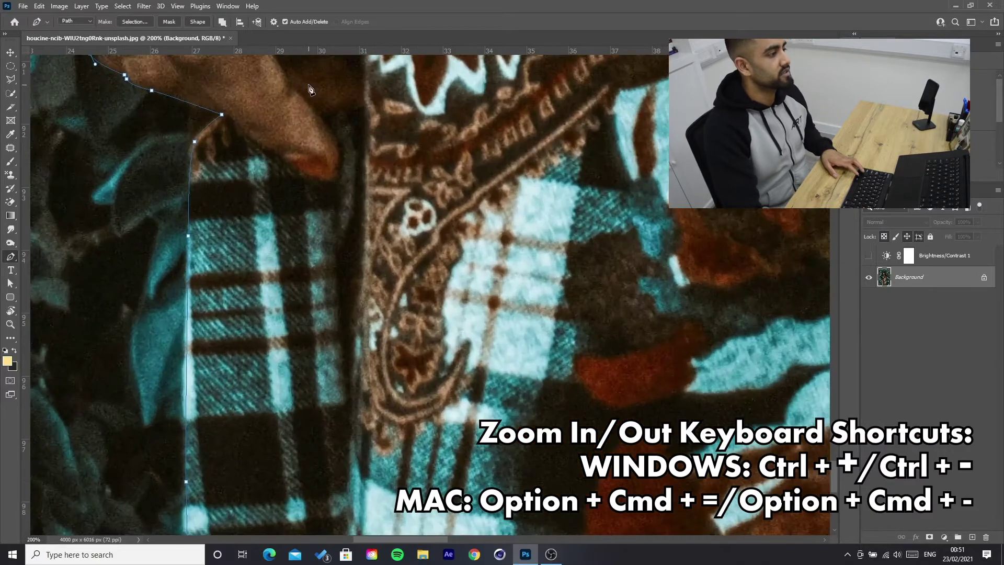
scroll(145, 155, "up", 3)
scroll(145, 158, "up", 1)
scroll(131, 165, "left", 3)
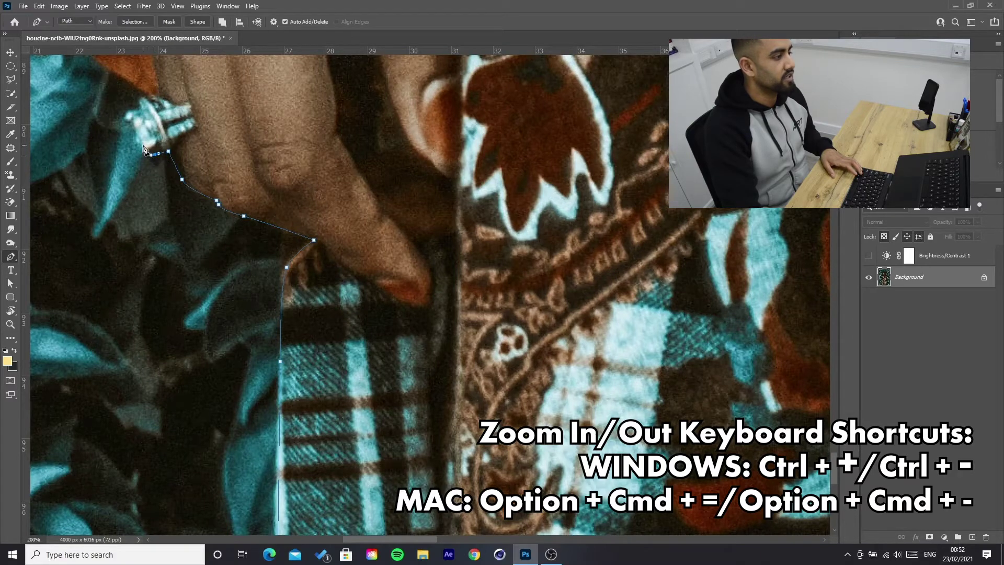
left_click_drag(142, 145, 136, 136)
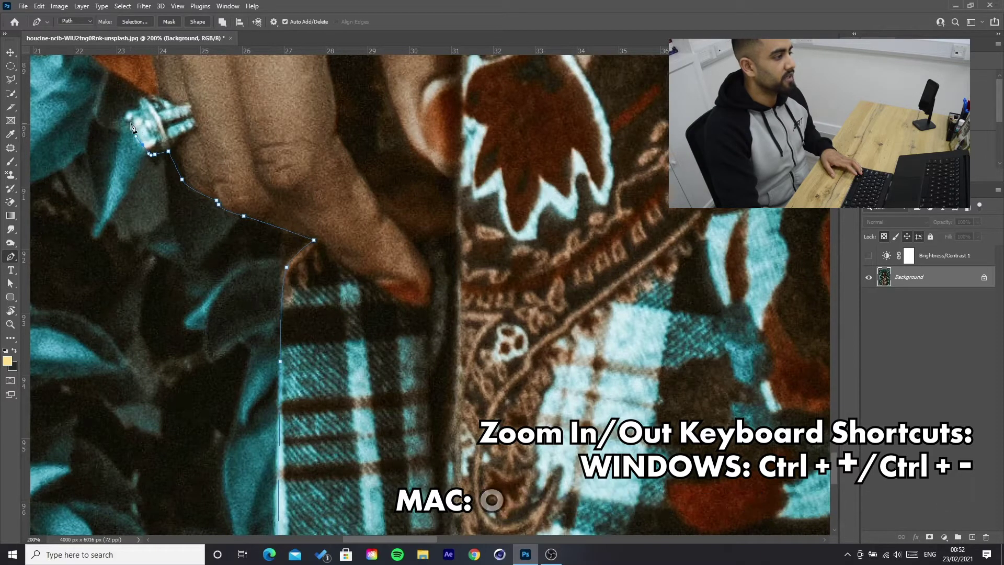
left_click(125, 121)
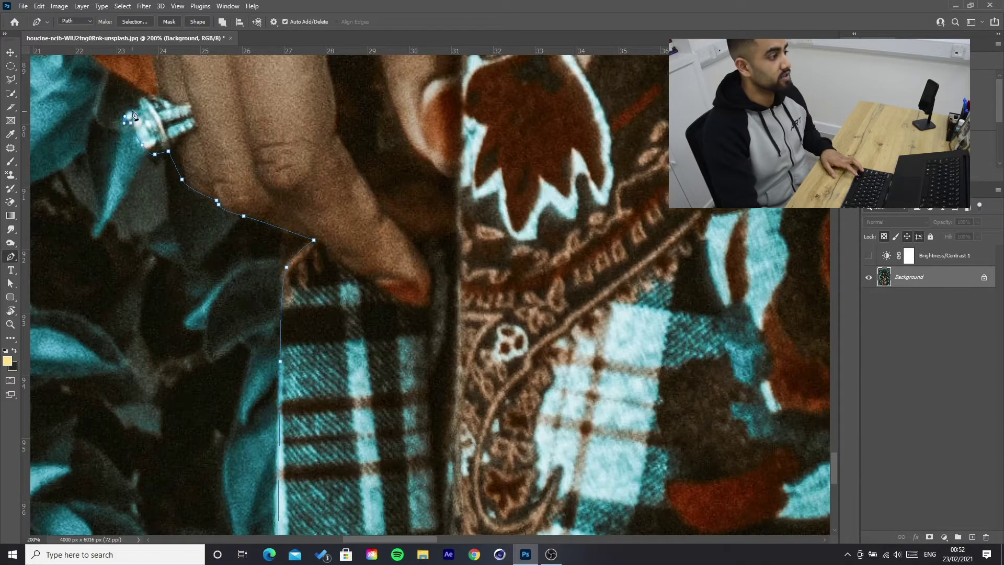
key("ctrl+plus")
scroll(141, 110, "up", 1)
scroll(133, 120, "left", 6)
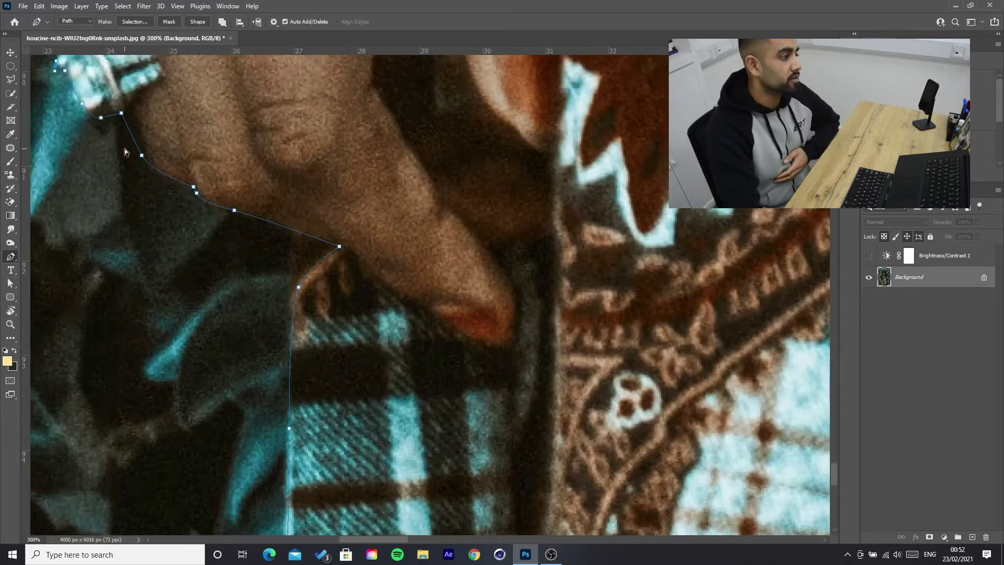
scroll(124, 154, "up", 3)
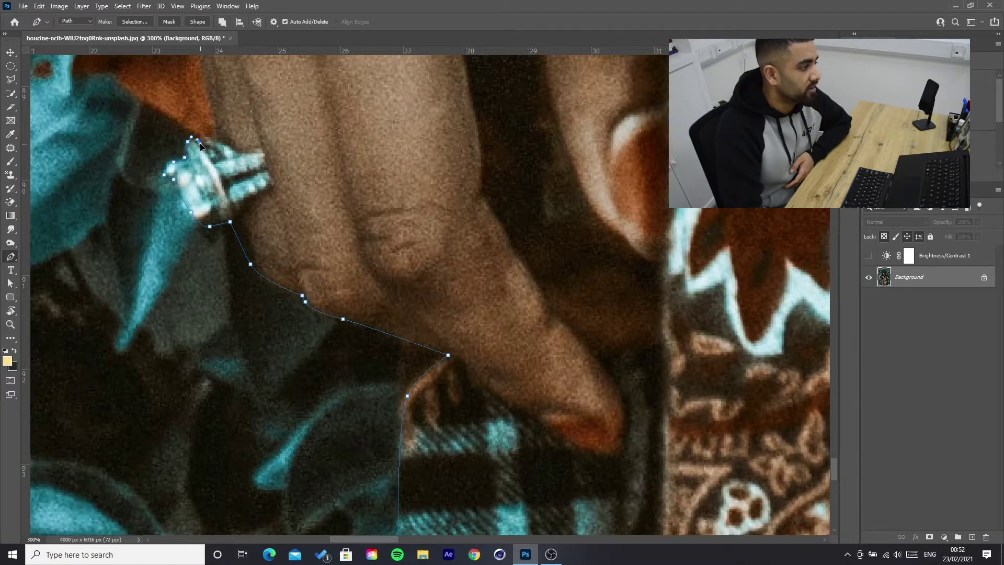
Continue the path from the ring up the outer edge of the hand to the wristwatch
scroll(228, 144, "up", 1)
scroll(228, 144, "down", 5)
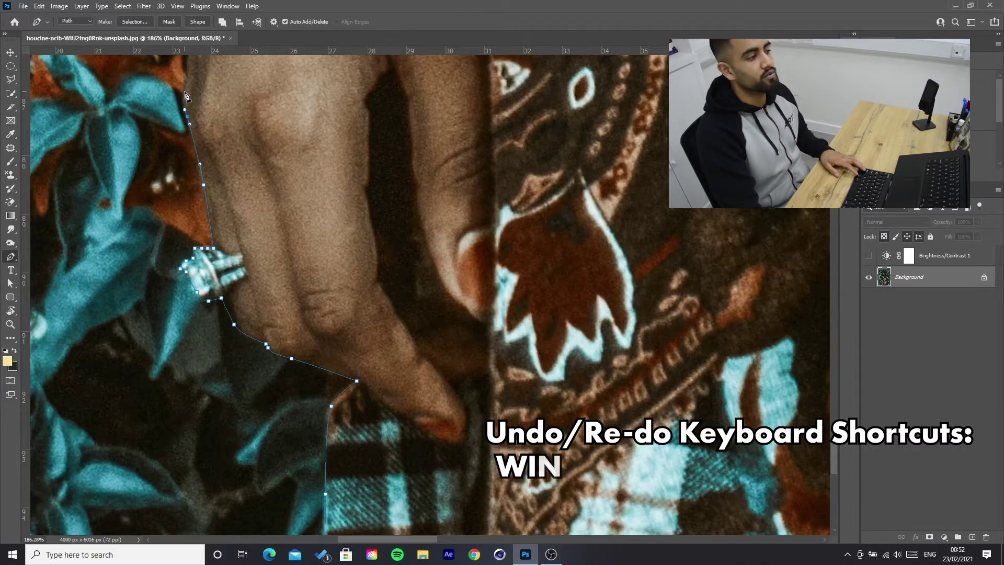
scroll(193, 102, "up", 1)
scroll(195, 98, "up", 8)
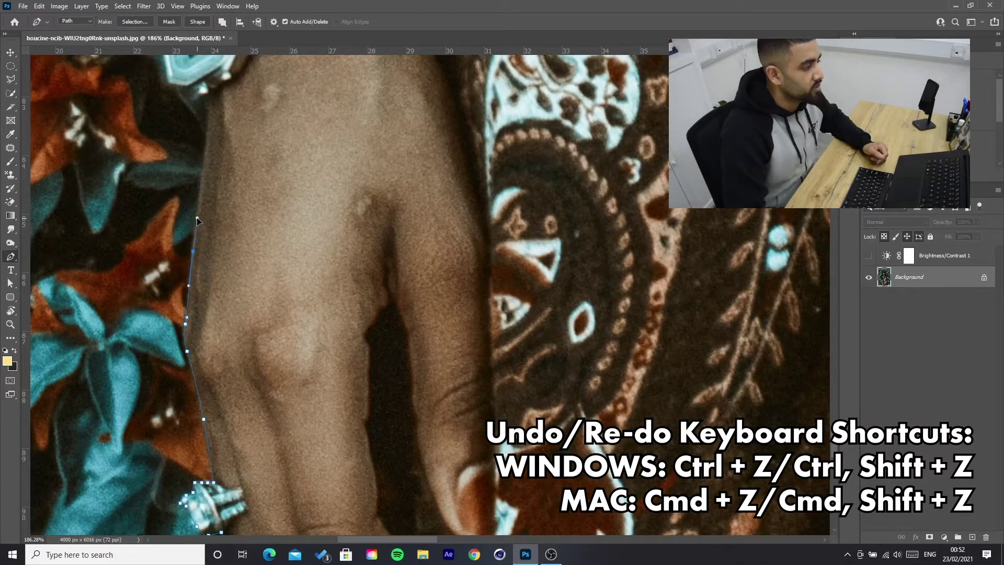
scroll(196, 221, "up", 5)
scroll(162, 177, "up", 3)
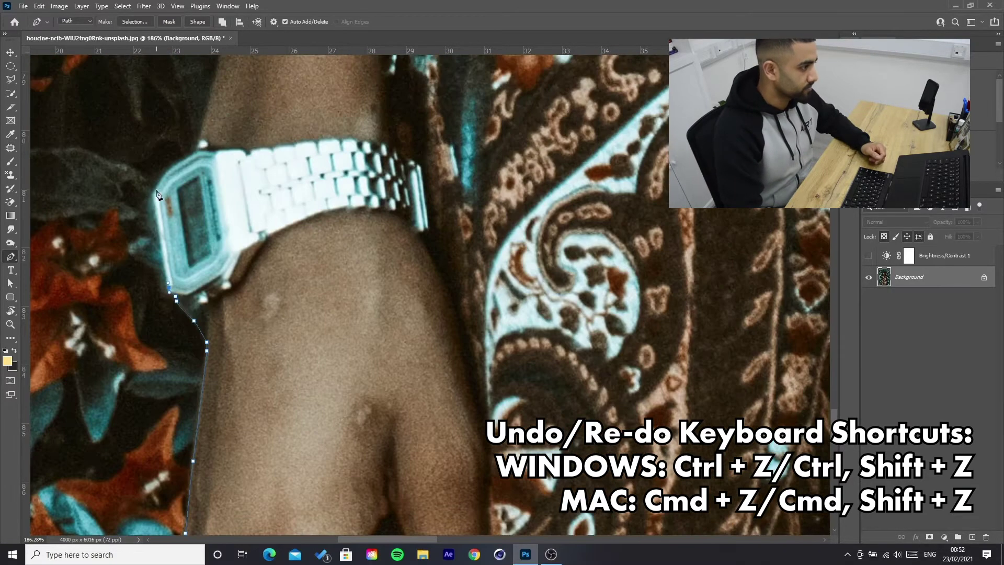
Continue the Pen path around the wristwatch and cuff, then up the outer edge of the patterned sleeve to the upper arm
scroll(162, 177, "up", 9)
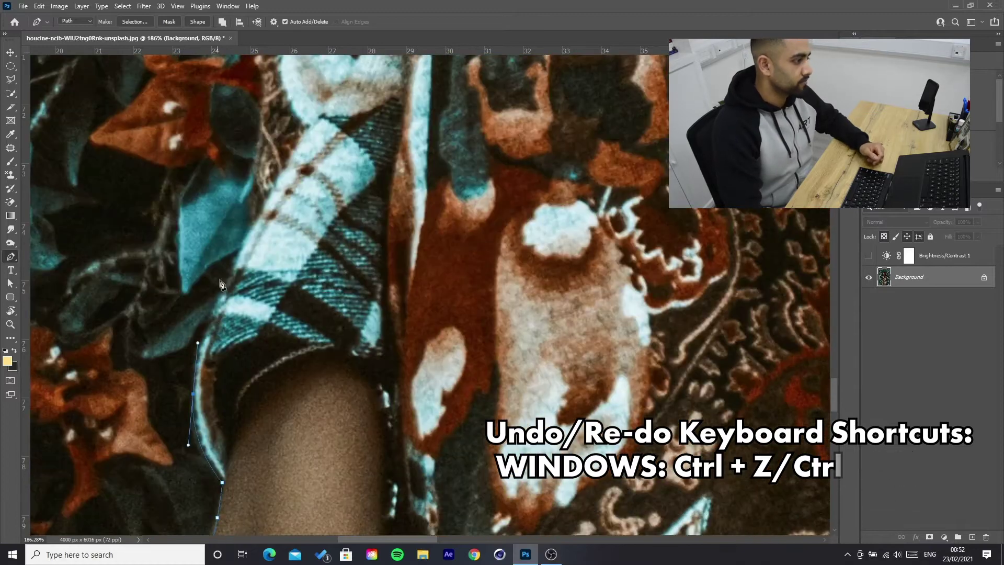
scroll(251, 266, "up", 4)
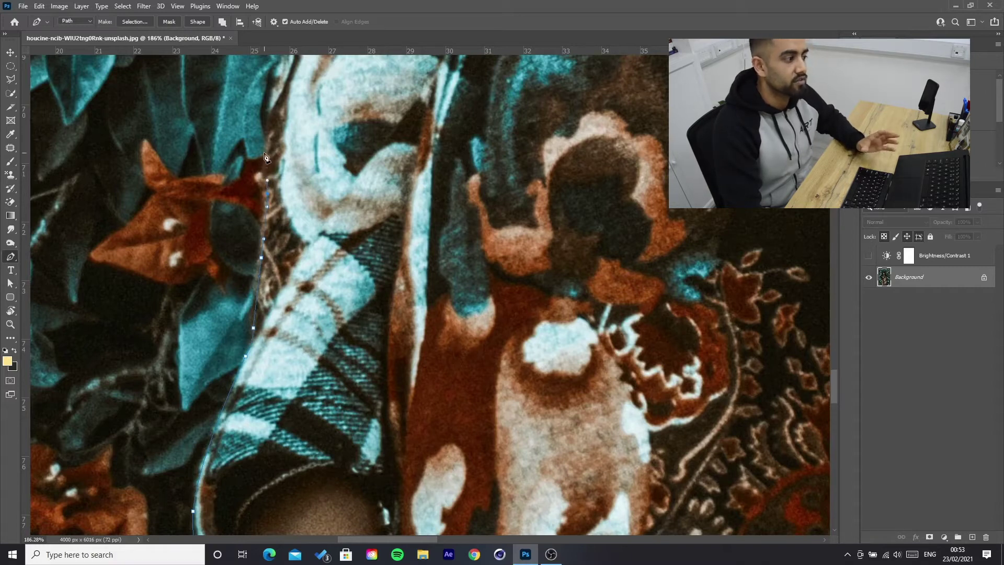
scroll(272, 156, "up", 5)
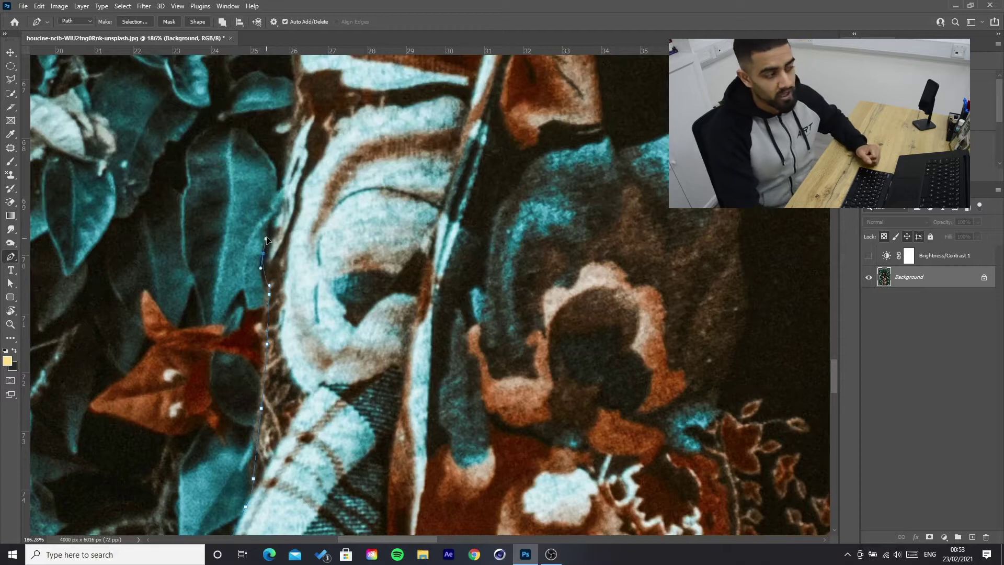
scroll(268, 241, "up", 4)
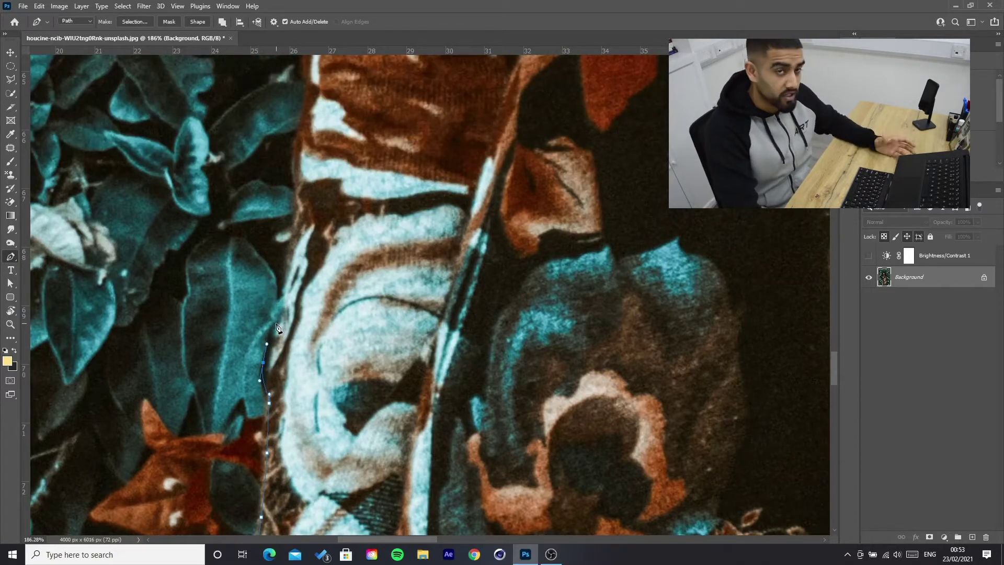
scroll(284, 316, "up", 2)
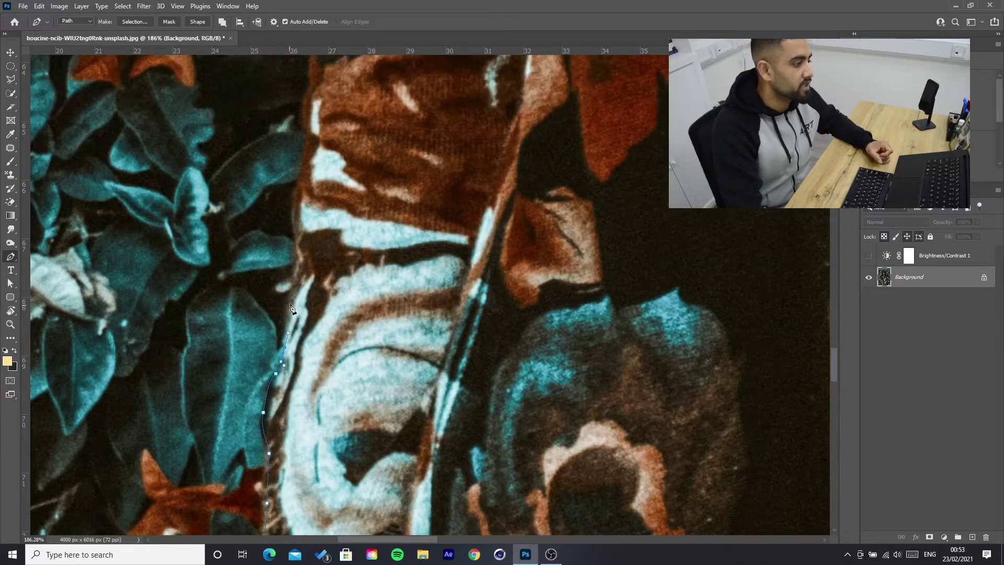
scroll(293, 278, "up", 10)
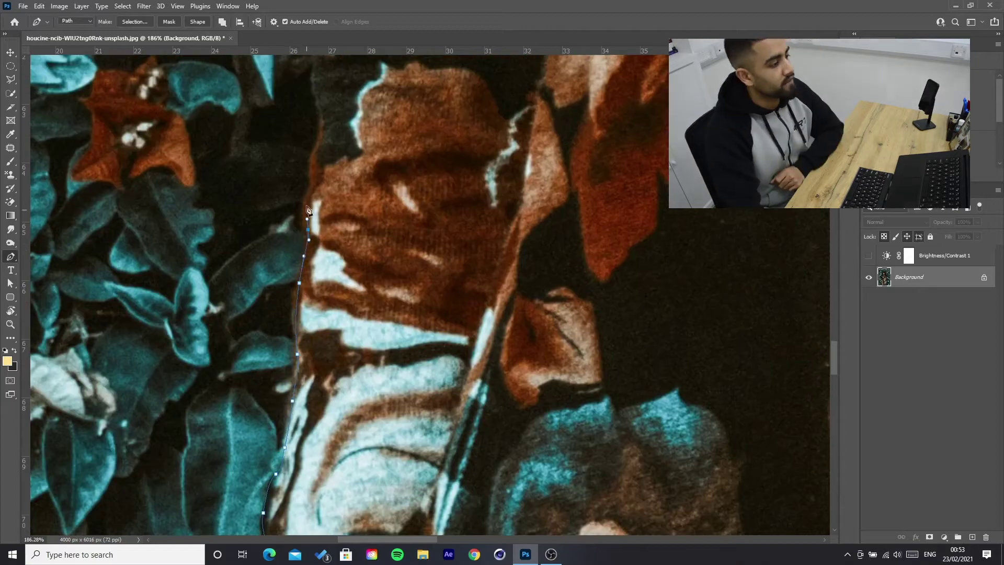
scroll(352, 283, "up", 15)
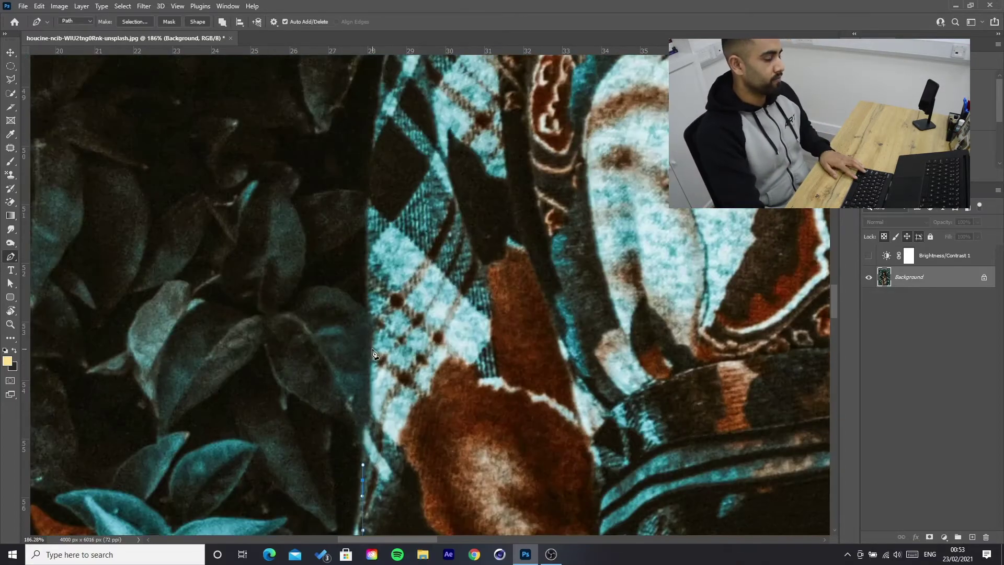
Continue the path over the striped shoulder of the dress to where it meets the curly hair
scroll(460, 331, "down", 4)
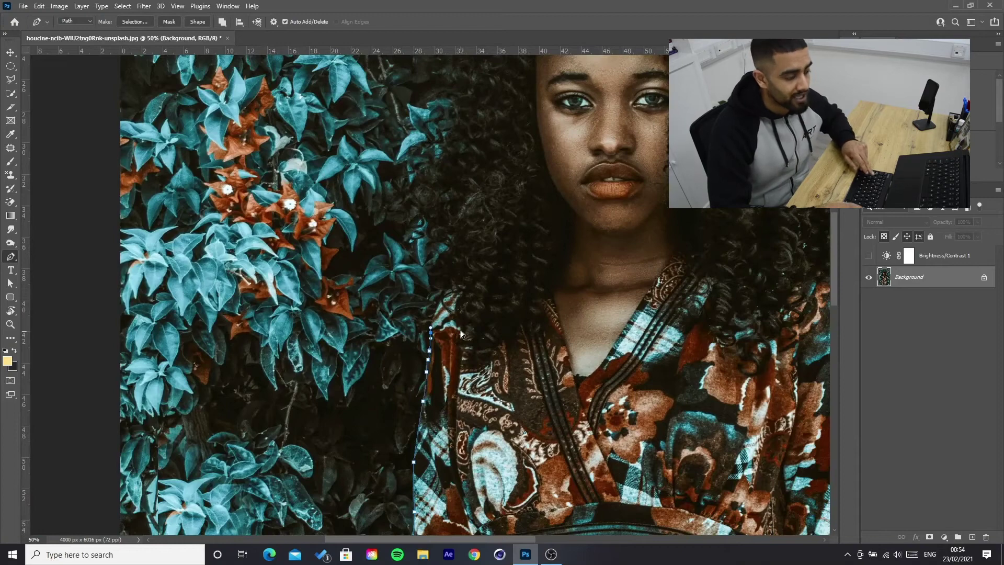
scroll(460, 331, "down", 2)
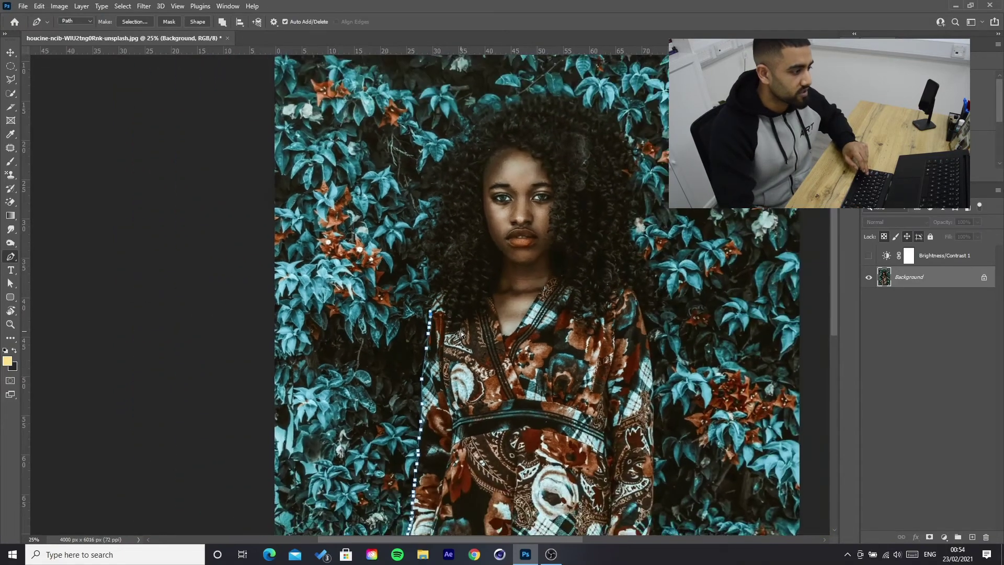
scroll(460, 331, "up", 2)
scroll(460, 331, "up", 4)
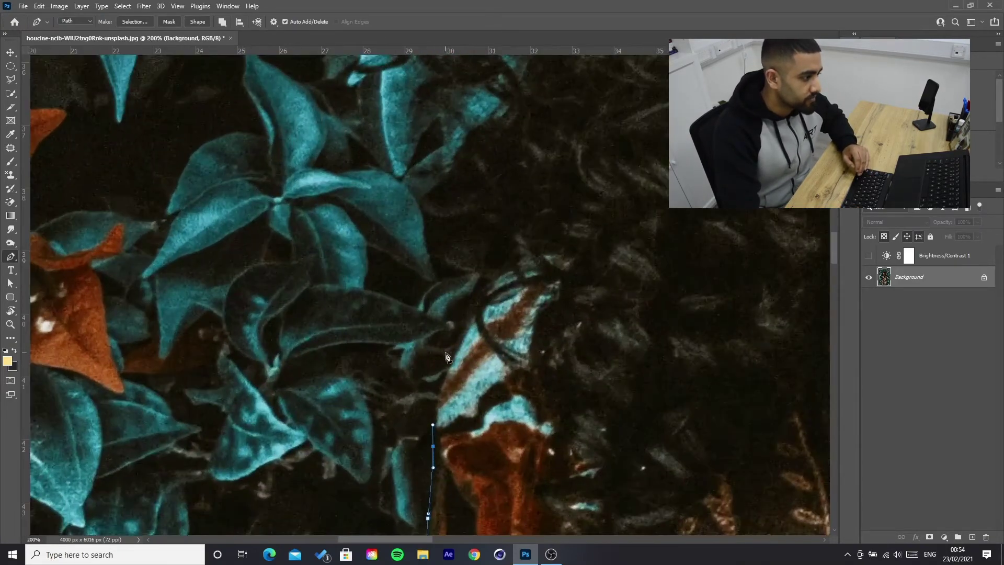
left_click_drag(453, 346, 467, 313)
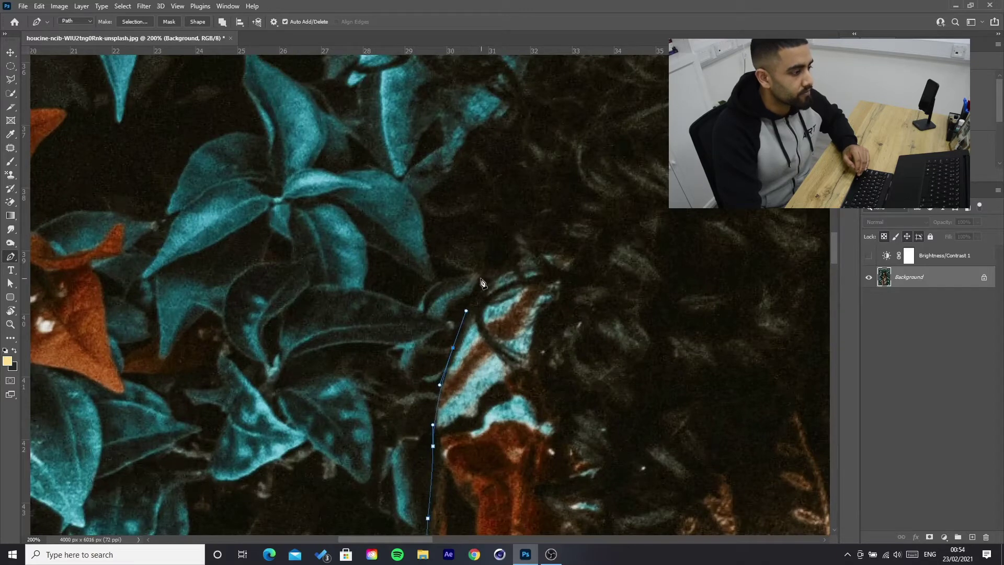
left_click_drag(481, 279, 485, 268)
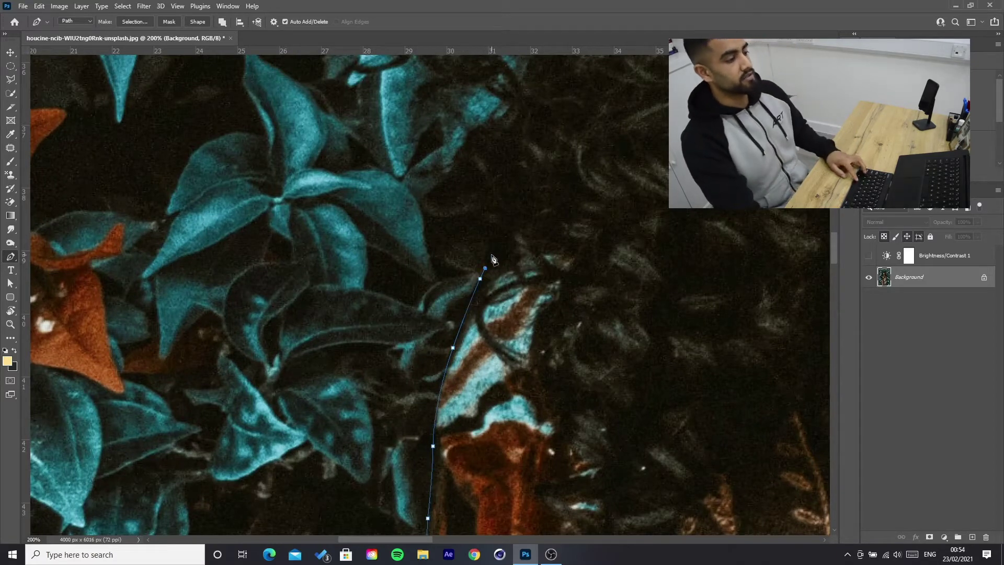
Trace the hair edge from the shoulder around the teal leaf tips with curved anchor points
scroll(541, 246, "down", 1)
scroll(541, 246, "down", 5)
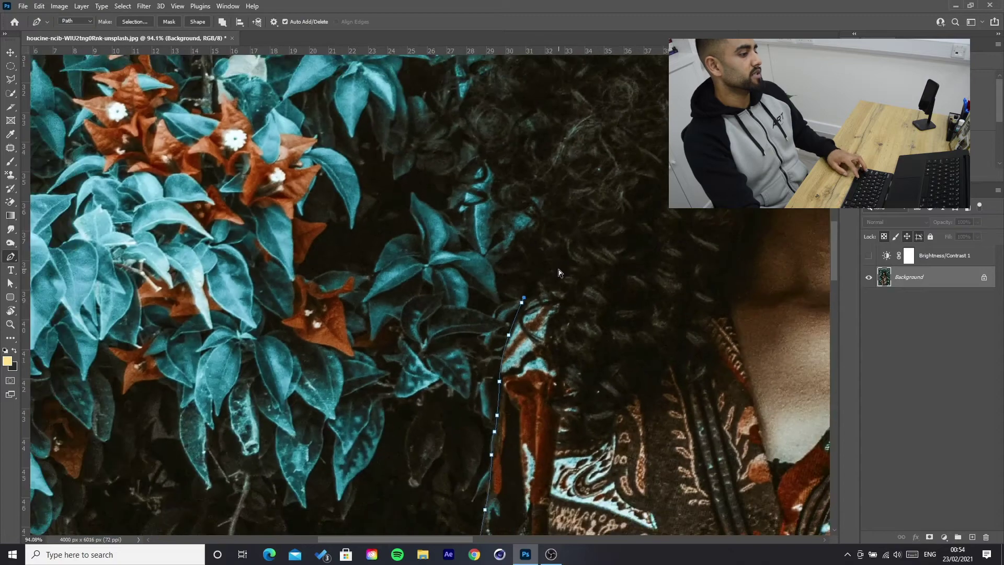
scroll(552, 285, "up", 3)
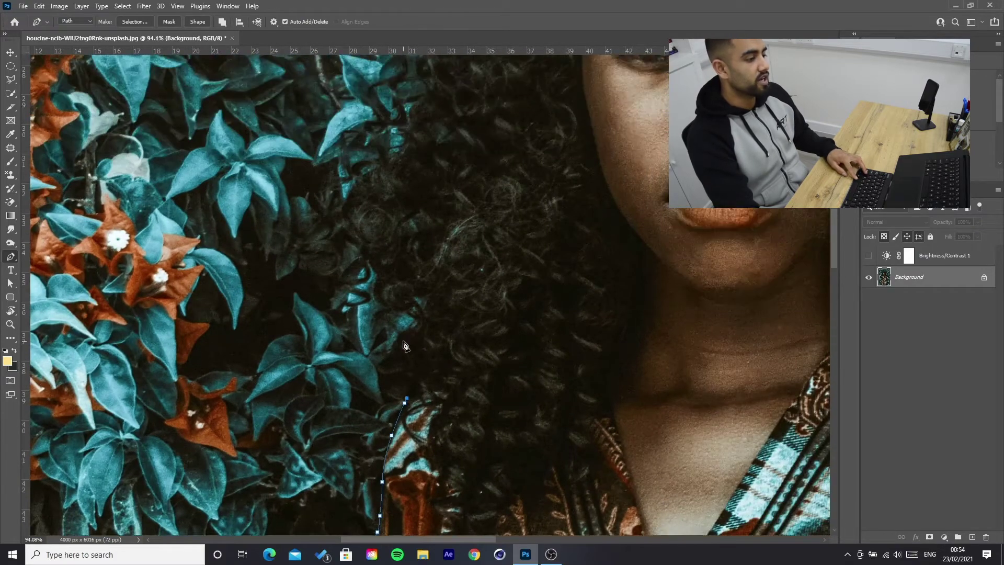
scroll(413, 389, "up", 3)
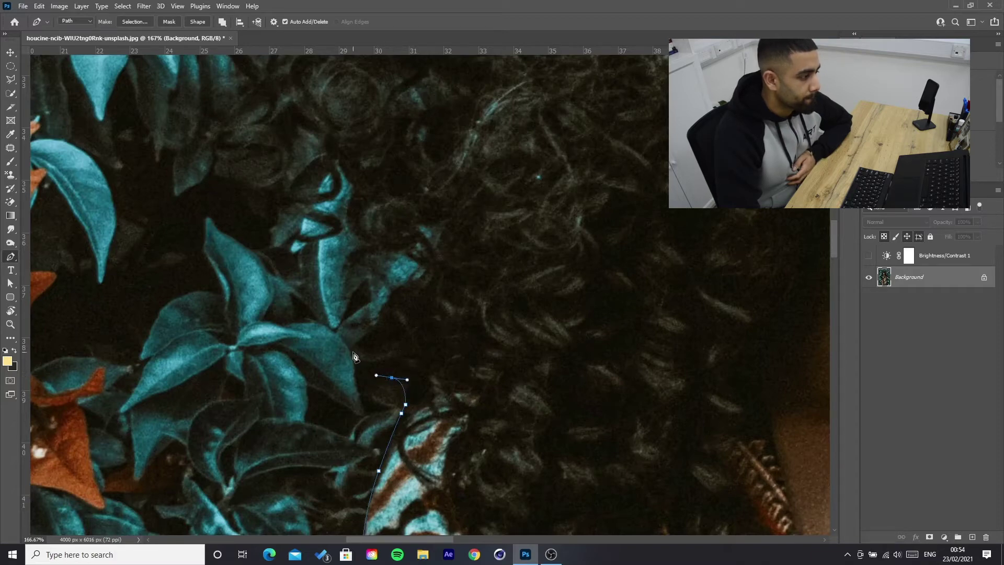
left_click_drag(353, 348, 423, 281)
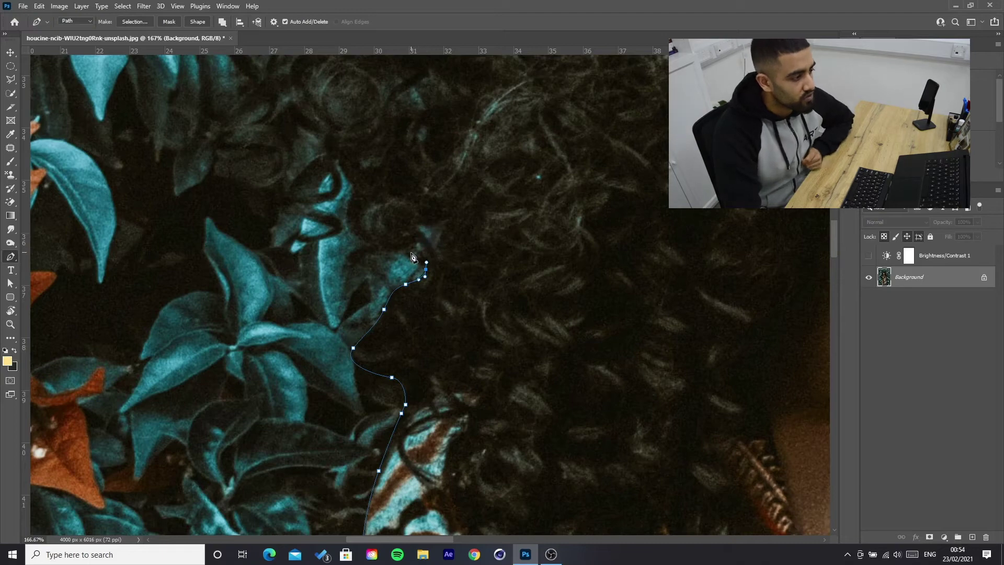
left_click_drag(412, 257, 350, 208)
left_click(355, 183)
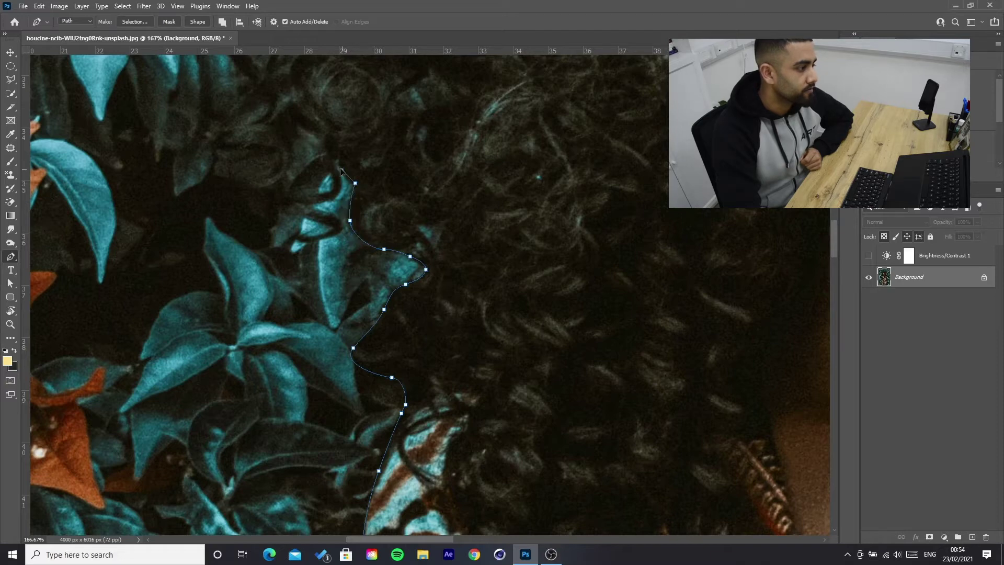
Trace the path around the thin curls that overlap the small teal leaf beside the hair
left_click(335, 195)
left_click(322, 202)
left_click(307, 208)
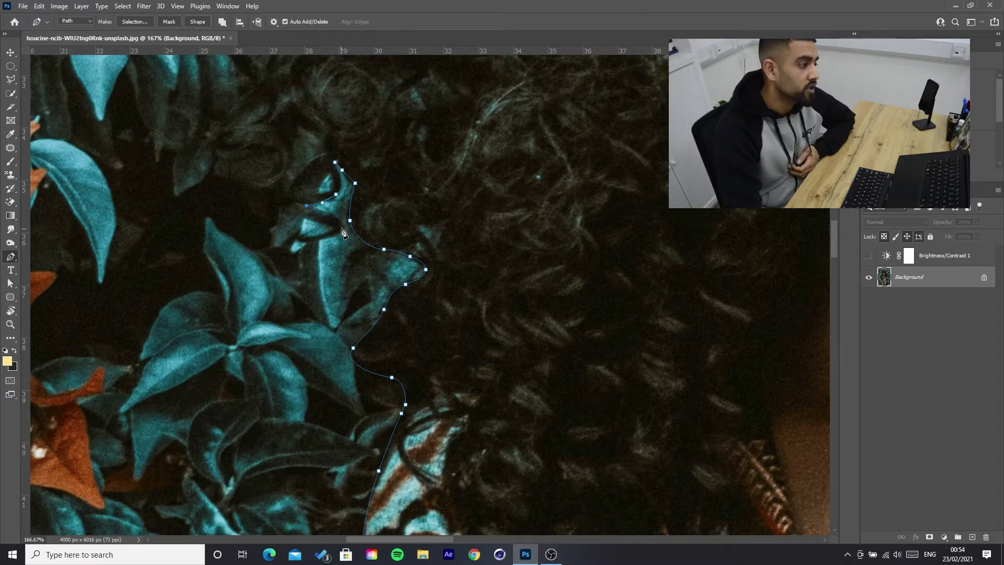
left_click(299, 242)
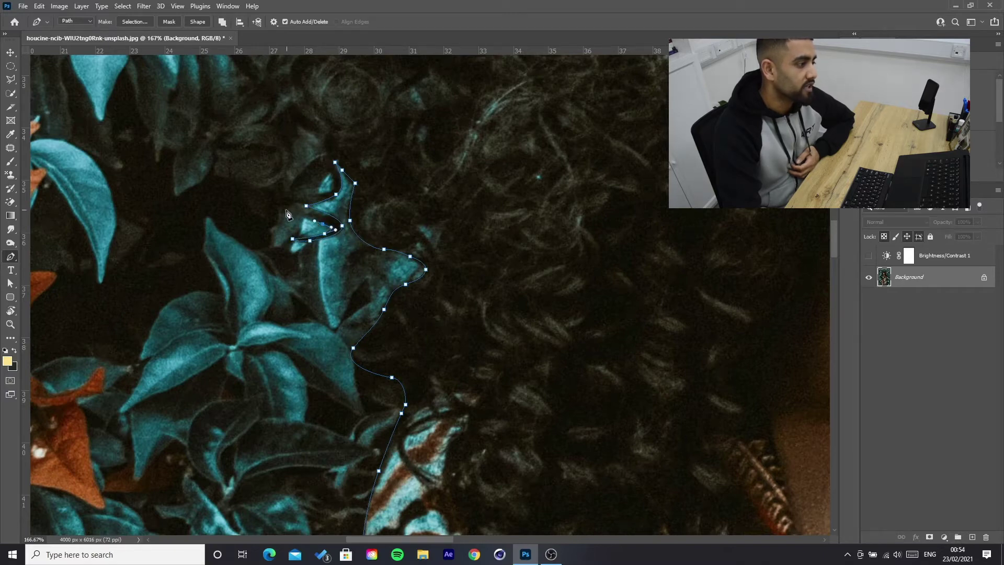
left_click_drag(277, 205, 275, 213)
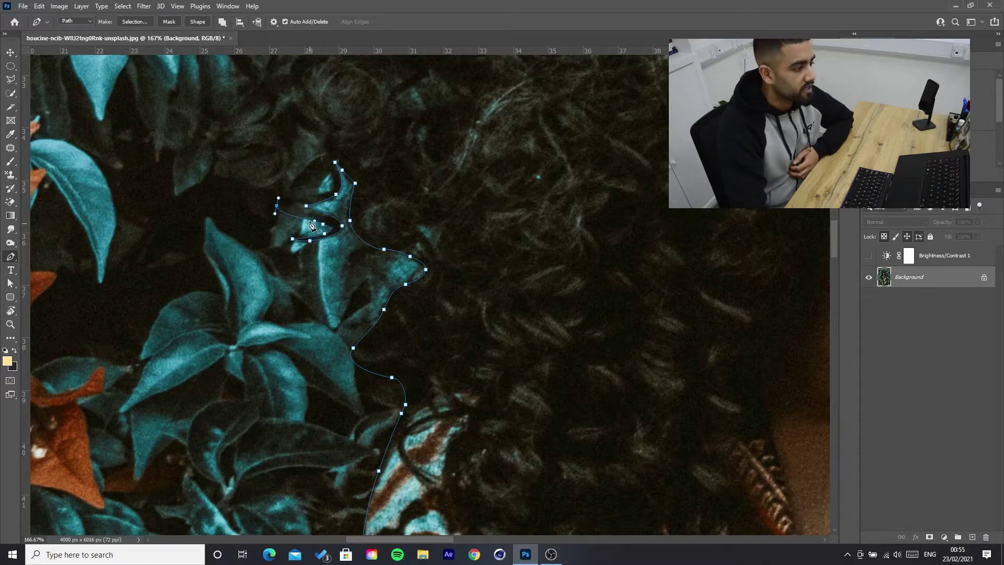
Extend the path up from the overlapping curls along the dim leaves, and undo the last anchor point
scroll(301, 249, "up", 3)
scroll(301, 250, "up", 1)
left_click(293, 279)
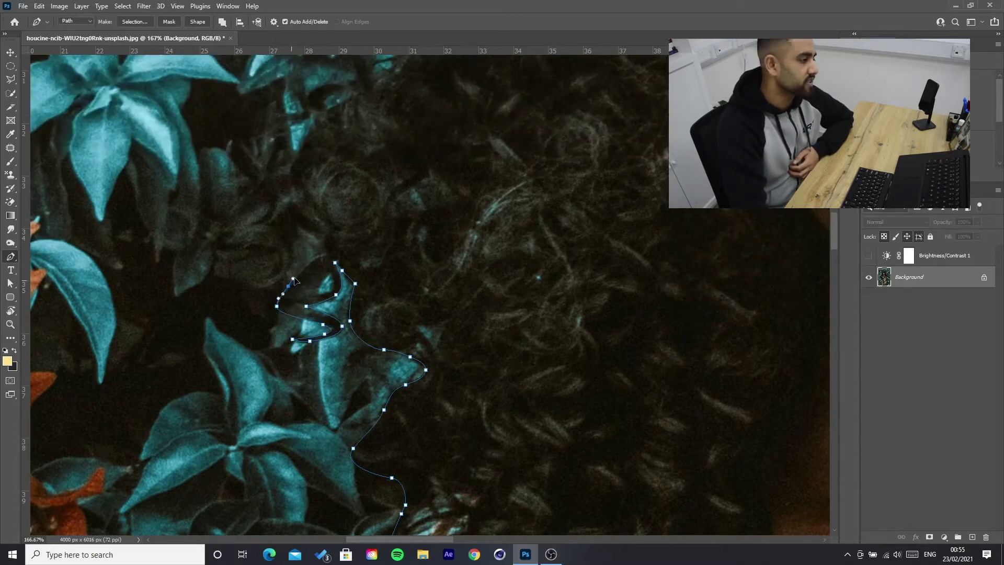
left_click(293, 264)
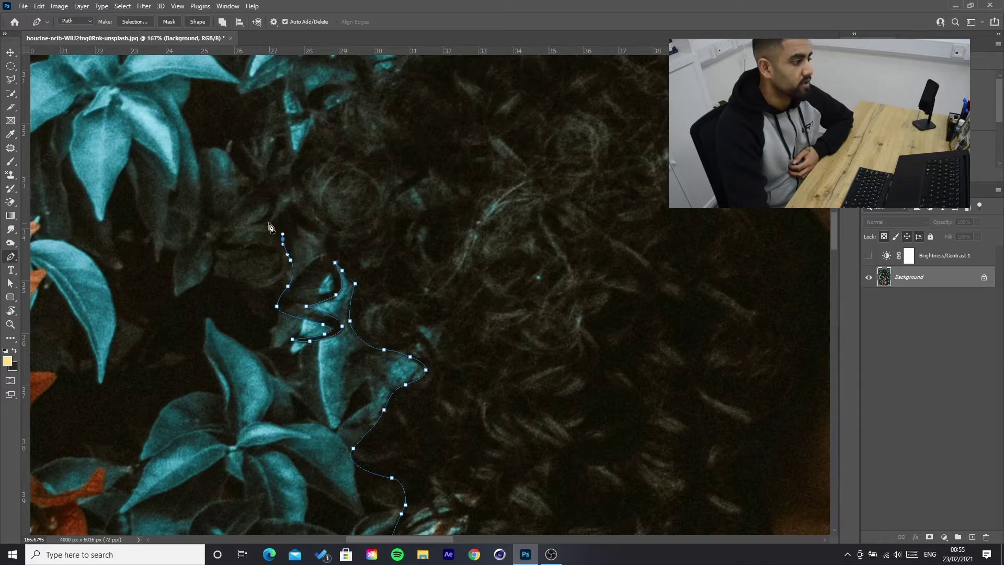
scroll(269, 226, "up", 10)
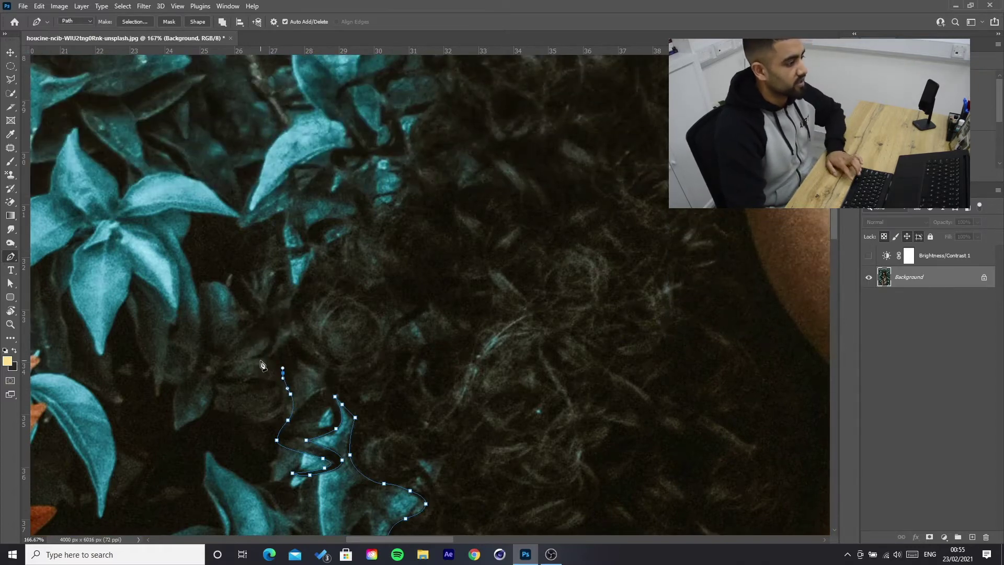
key("ctrl+z")
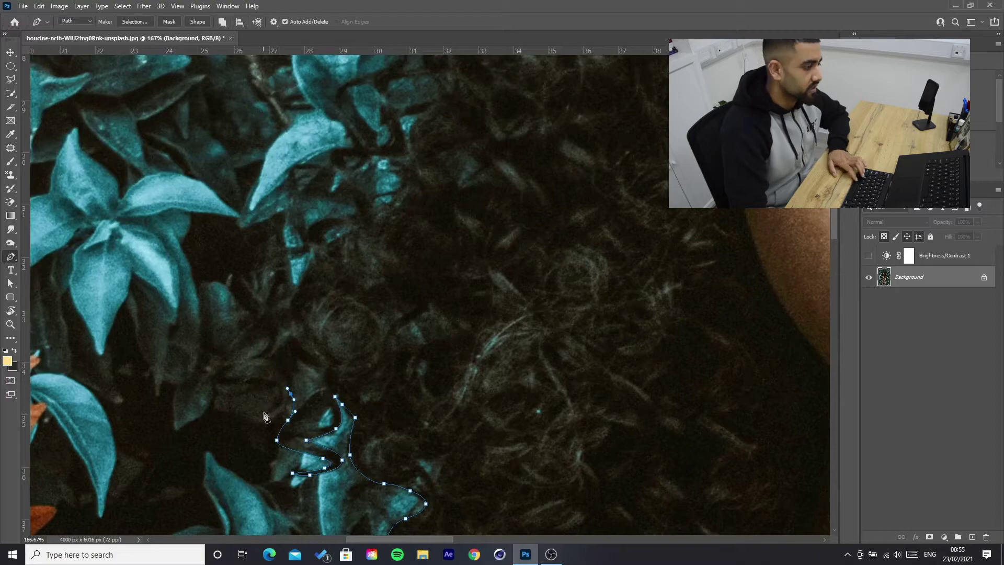
Trace the outer hair curls upward past the dim leaves with short curved segments
scroll(268, 408, "down", 1)
scroll(266, 408, "up", 4)
left_click_drag(277, 372, 258, 370)
left_click_drag(232, 338, 231, 316)
scroll(233, 319, "up", 4)
left_click_drag(250, 375, 251, 373)
left_click_drag(279, 333, 325, 294)
left_click(310, 320)
left_click(328, 287)
left_click(339, 275)
Continue the path along the hair edge beside the teal leaf patches with closely spaced anchor points
scroll(340, 277, "up", 2)
left_click_drag(345, 285, 359, 282)
left_click(387, 277)
left_click(422, 265)
left_click(442, 246)
left_click(453, 222)
Outline the hair strands around the pointed teal leaves at the height of the woman's eyes
scroll(454, 225, "up", 6)
left_click(460, 372)
left_click_drag(468, 318, 474, 313)
left_click_drag(499, 289, 485, 249)
left_click(389, 269)
left_click(367, 285)
left_click(442, 245)
left_click(462, 214)
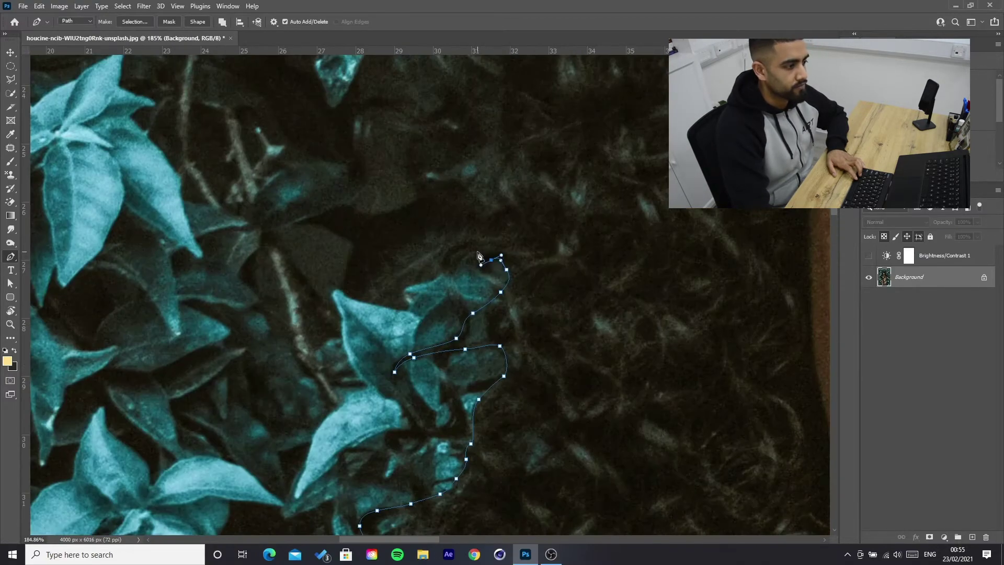
Continue the path up the hair edge from the pointed leaves to beneath the large teal leaf cluster
left_click(478, 251)
left_click(474, 243)
left_click_drag(483, 215, 482, 204)
scroll(504, 250, "down", 4)
left_click(453, 318)
left_click_drag(504, 250, 456, 251)
left_click(453, 261)
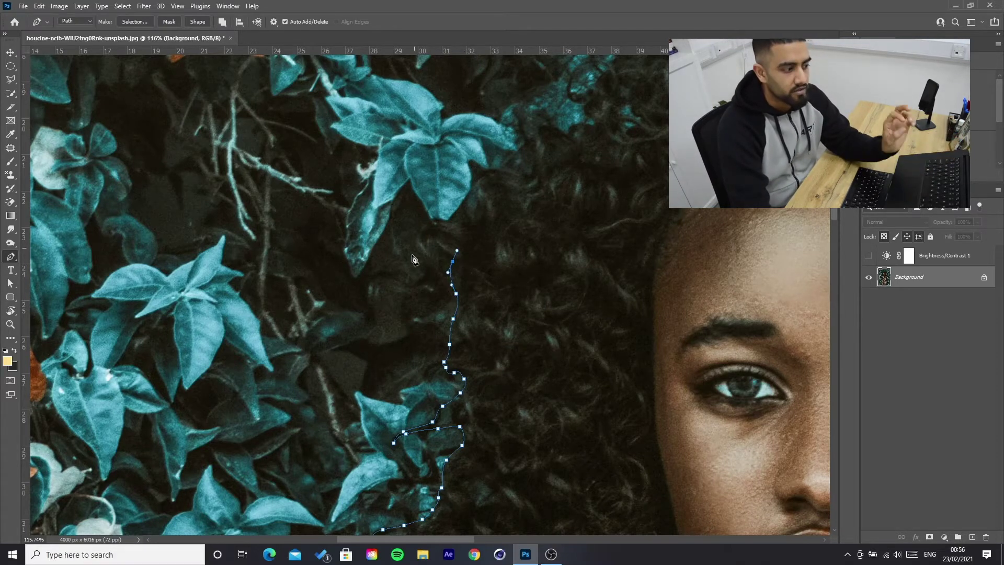
left_click(464, 228)
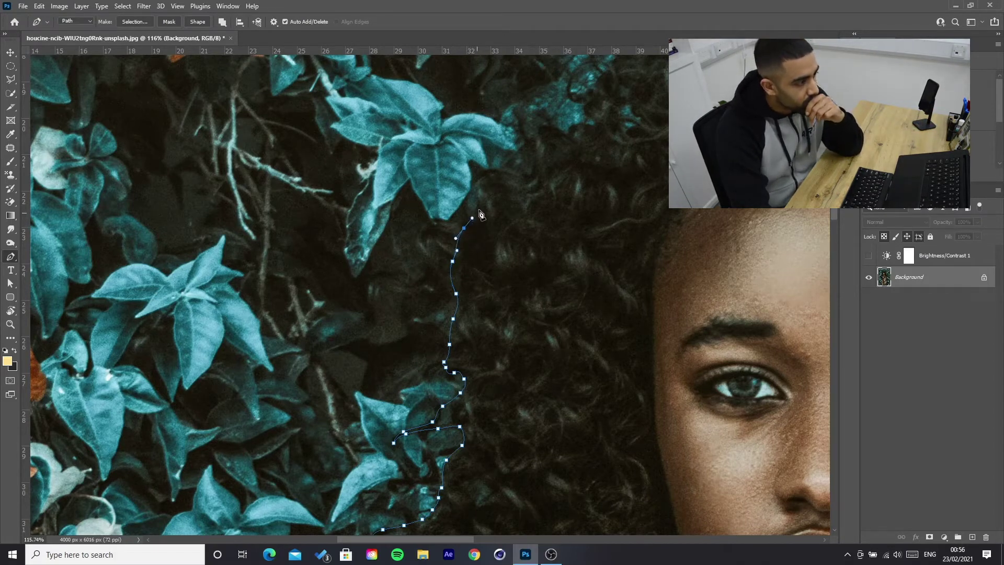
Trace the hair edge around the tips of the large teal leaf cluster toward the crown
left_click_drag(487, 171, 497, 167)
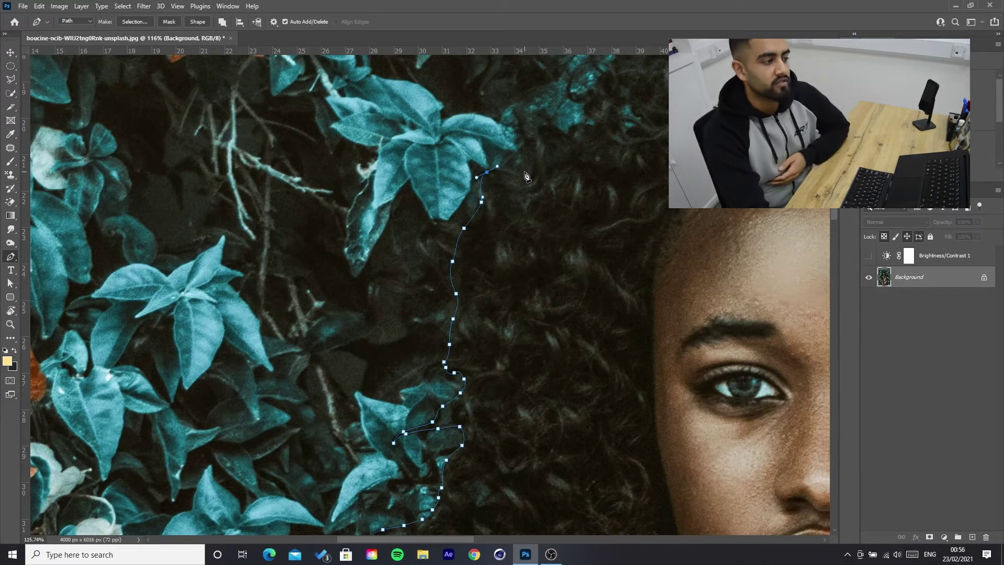
left_click_drag(512, 158, 521, 155)
left_click_drag(529, 132, 567, 131)
left_click(566, 133)
left_click_drag(578, 125, 585, 124)
left_click(595, 122)
Continue the path over the top of the hair with curved segments, and undo the last anchor point
scroll(597, 124, "right", 4)
scroll(499, 157, "up", 4)
left_click_drag(590, 282, 585, 277)
left_click_drag(608, 258, 679, 214)
scroll(675, 217, "right", 6)
left_click_drag(387, 185, 450, 152)
left_click_drag(471, 152, 490, 151)
left_click_drag(605, 212, 632, 208)
key("ctrl+z")
Extend the path across the remaining top of the hair toward the far side of the head
scroll(672, 216, "right", 5)
left_click_drag(431, 220, 531, 219)
left_click_drag(569, 234, 587, 242)
left_click_drag(608, 261, 678, 269)
Trace the hair edge down from the crown to the hanging teal leaf above the orange flowers
scroll(669, 269, "right", 4)
left_click_drag(551, 239, 564, 253)
left_click_drag(574, 282, 574, 296)
left_click_drag(584, 313, 629, 358)
left_click(632, 369)
scroll(633, 375, "down", 3)
scroll(627, 362, "right", 4)
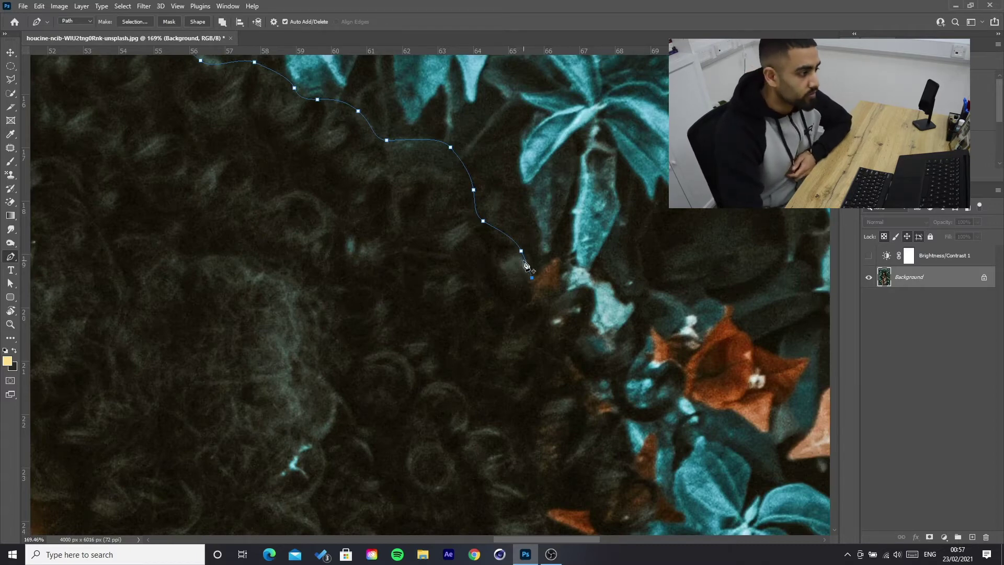
Trace the path around the looped curls that overlap the pale teal leaf and orange flower
left_click_drag(545, 299, 551, 299)
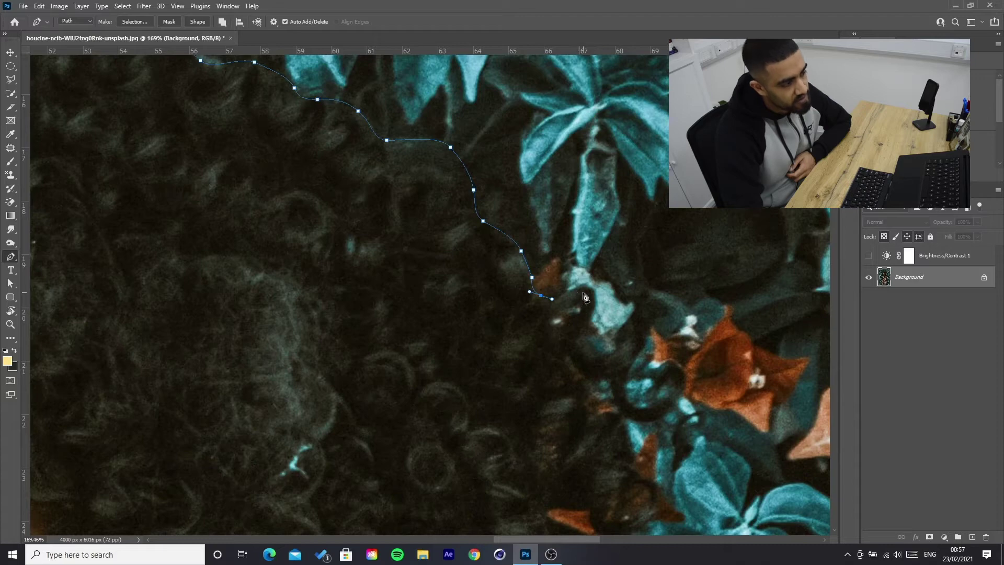
left_click_drag(586, 289, 593, 355)
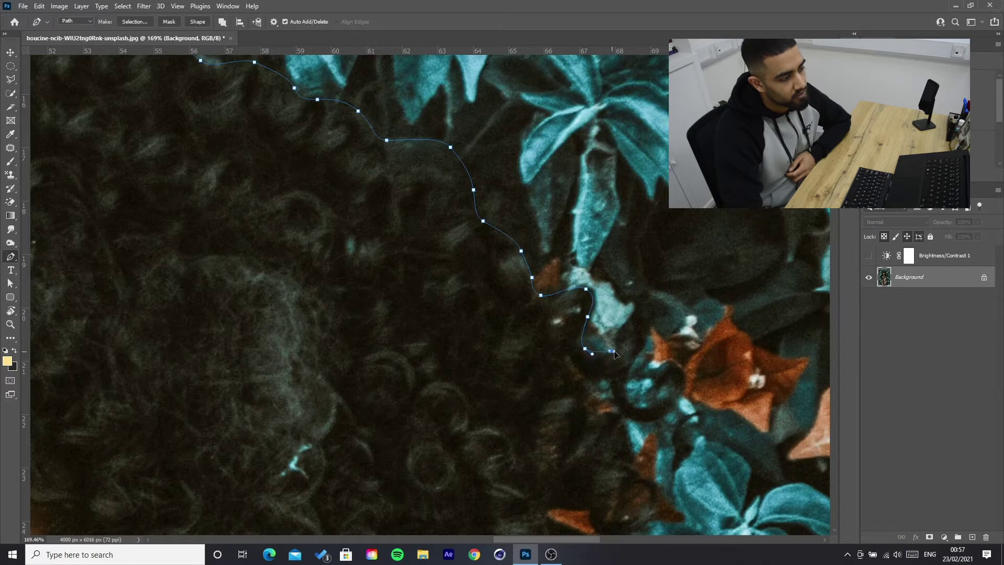
left_click_drag(627, 325, 639, 319)
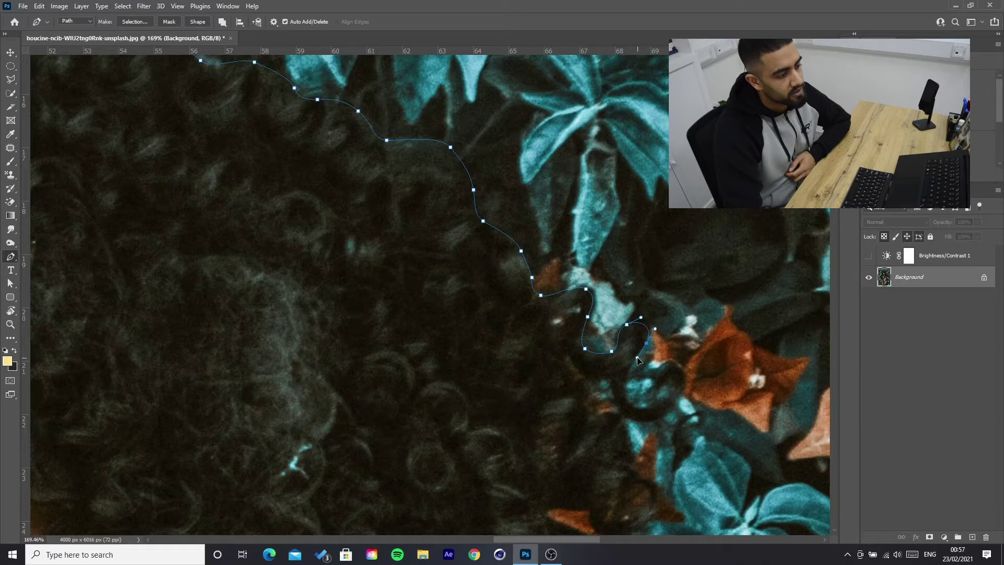
left_click_drag(643, 407, 656, 407)
left_click_drag(672, 388, 662, 376)
left_click(659, 381)
left_click_drag(667, 363, 682, 400)
Continue the path back around the curls below the orange flower with short curved segments
left_click_drag(638, 420, 611, 389)
scroll(626, 428, "down", 3)
left_click_drag(626, 265, 628, 275)
left_click_drag(634, 303, 623, 338)
left_click_drag(622, 357, 625, 369)
left_click_drag(647, 353, 618, 357)
left_click(655, 350)
Continue the path down the hair's outer edge below the orange flowers
scroll(617, 415, "down", 2)
scroll(617, 413, "down", 5)
left_click_drag(619, 380, 618, 390)
left_click_drag(612, 412, 592, 416)
scroll(610, 444, "up", 4)
left_click_drag(582, 461, 580, 474)
scroll(584, 479, "down", 1)
scroll(584, 473, "down", 2)
Trace the lower outer curls of the hair as they widen toward the shoulder
left_click_drag(595, 350, 602, 352)
left_click_drag(627, 405, 636, 409)
left_click_drag(655, 459, 651, 469)
scroll(653, 466, "down", 2)
left_click_drag(681, 416, 692, 430)
scroll(691, 439, "down", 2)
left_click_drag(684, 375, 676, 391)
Trace the hair's lower end around the dark leaf tips and back toward the dress sleeve
scroll(747, 440, "down", 2)
left_click_drag(758, 402, 733, 424)
scroll(761, 426, "down", 2)
scroll(737, 430, "down", 2)
left_click_drag(750, 379, 754, 405)
left_click_drag(753, 413, 732, 403)
left_click(765, 420)
left_click_drag(705, 402, 679, 400)
Continue the path from the hair's lower end down the outer edge of the dress sleeve
scroll(680, 423, "down", 2)
scroll(685, 418, "down", 2)
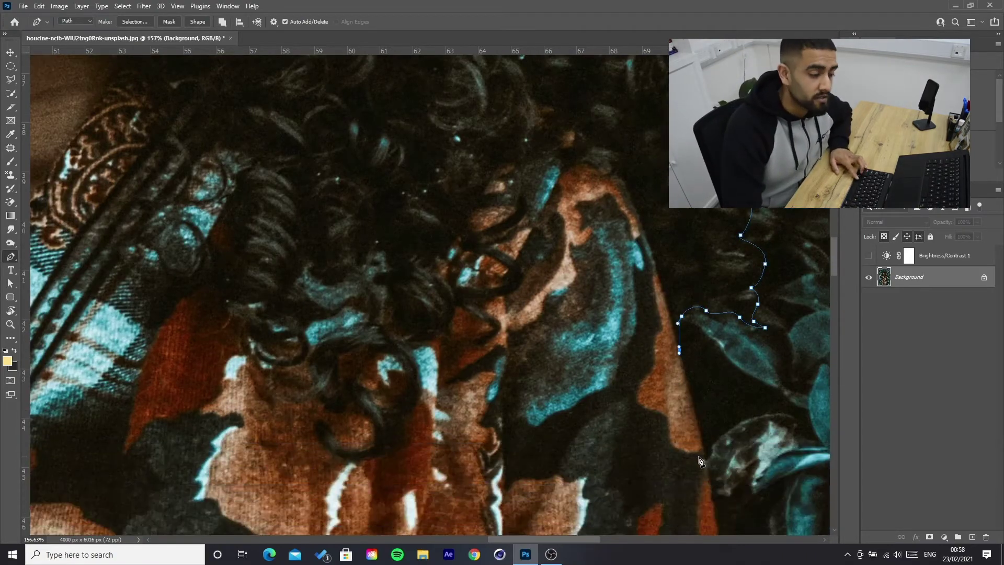
scroll(705, 429, "down", 2)
scroll(706, 419, "right", 1)
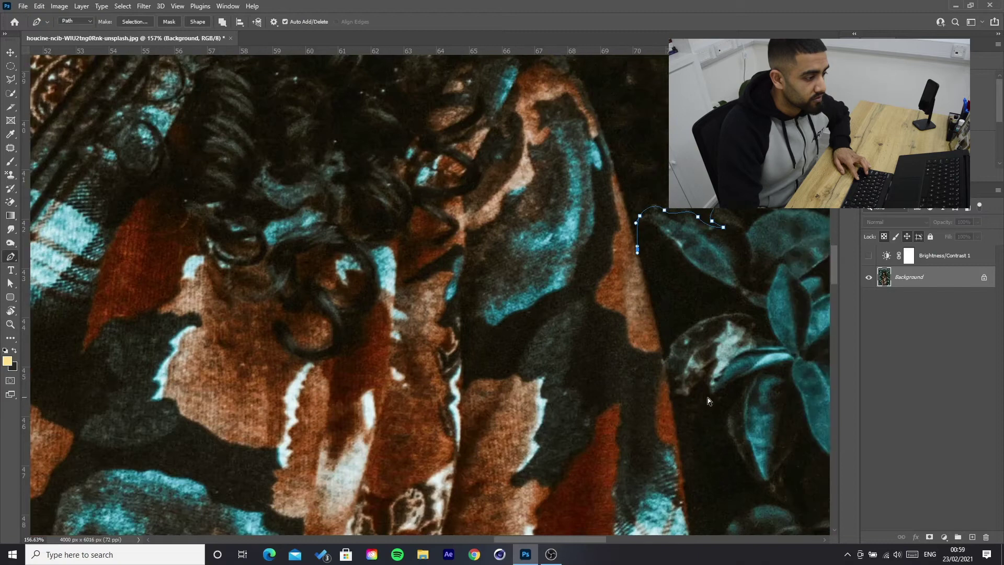
scroll(708, 400, "right", 1)
left_click_drag(620, 398, 646, 469)
scroll(627, 435, "down", 3)
scroll(646, 469, "down", 20)
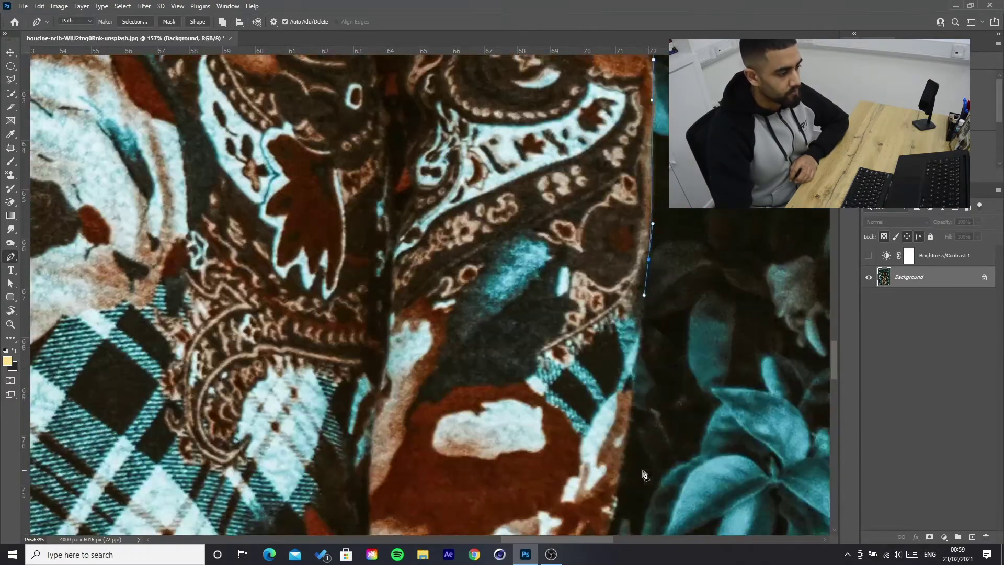
Trace the lower sleeve down to the cuff and across beneath it to the wrist
scroll(645, 475, "down", 6)
left_click_drag(612, 208, 608, 225)
scroll(576, 460, "down", 2)
left_click_drag(542, 421, 487, 426)
Trace the outer edge of the wrist and continue the path onto the dress edge beside the hand
scroll(518, 420, "down", 2)
scroll(481, 434, "down", 5)
left_click_drag(464, 252, 466, 265)
left_click_drag(477, 348, 476, 383)
scroll(476, 385, "down", 2)
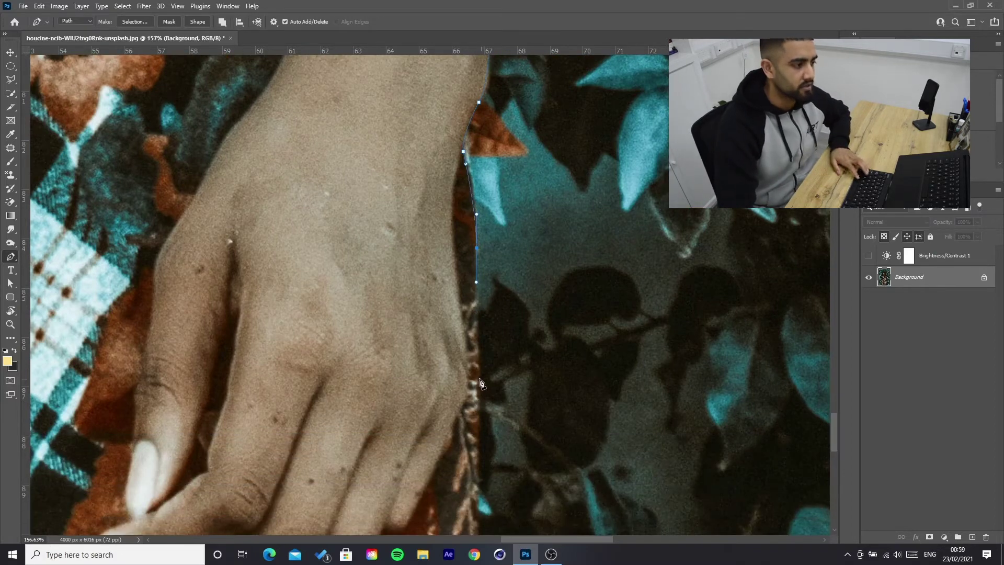
Continue the path down the dress edge past the hand and fingers toward the photo's lower border
scroll(490, 357, "down", 3)
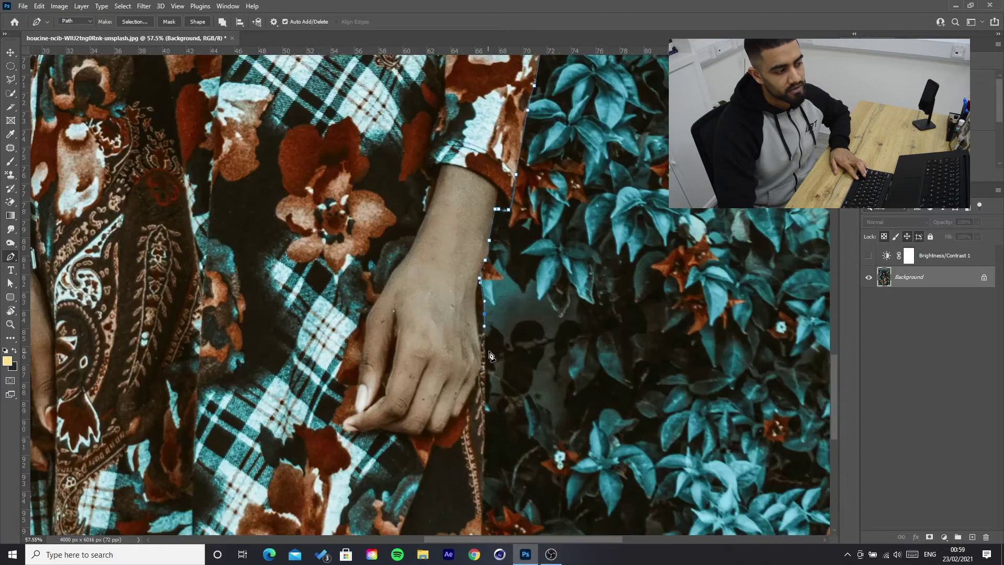
scroll(494, 337, "up", 4)
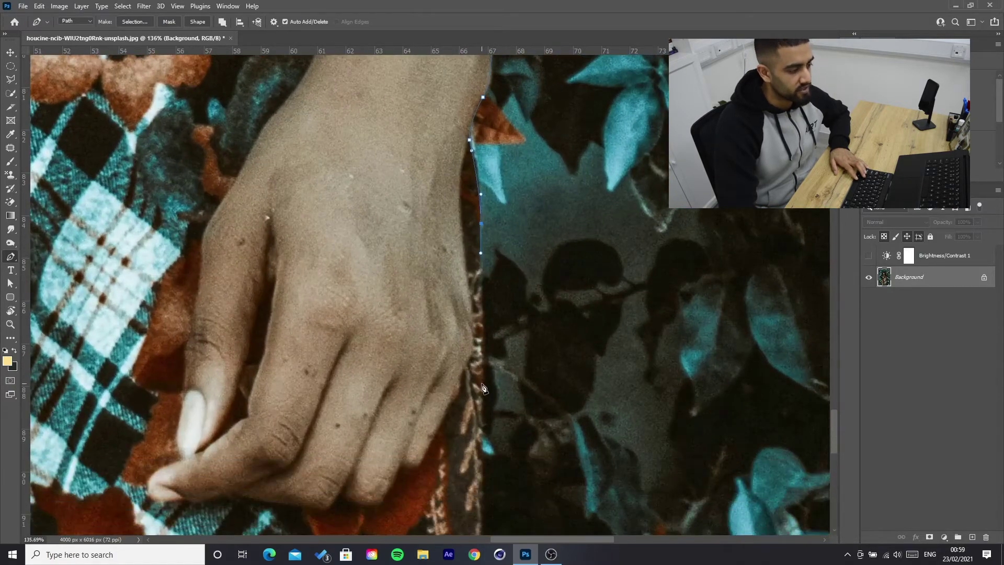
left_click_drag(481, 382, 479, 433)
scroll(478, 414, "down", 2)
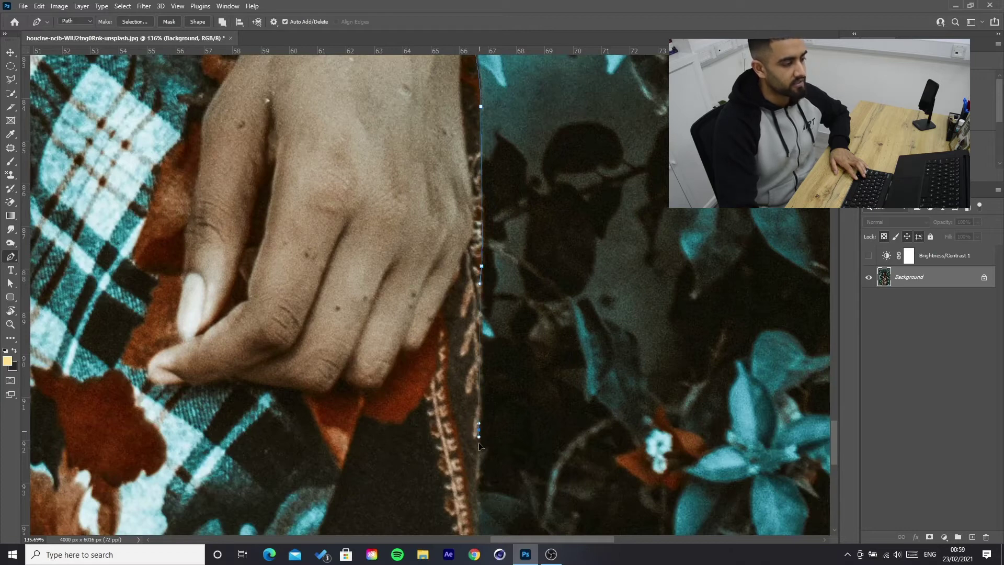
scroll(479, 462, "down", 3)
left_click_drag(476, 391, 455, 462)
scroll(466, 434, "down", 3)
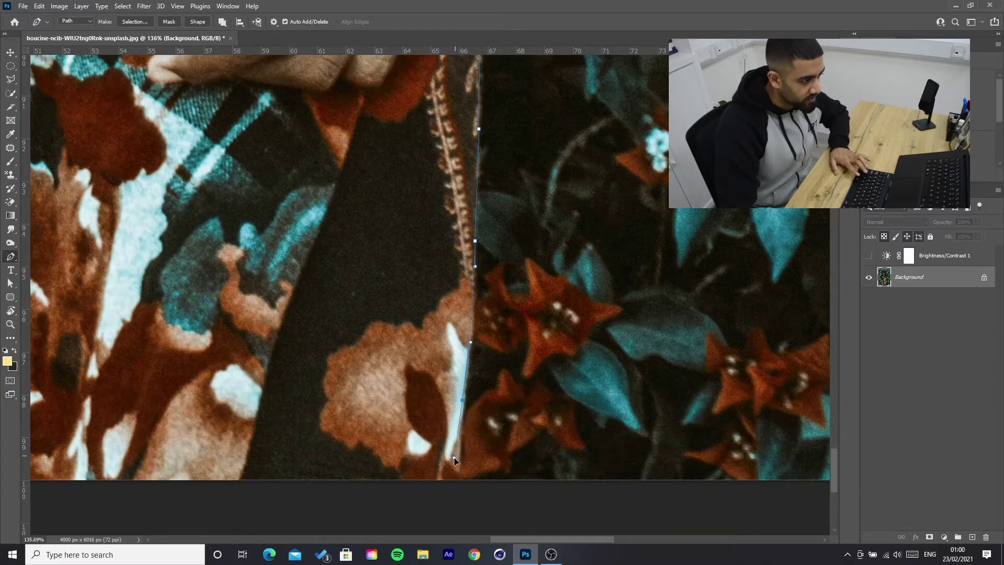
Undo the last anchor, extend the path just past the photo's lower border, and close it at its starting point
key("ctrl+z")
left_click_drag(472, 343, 470, 360)
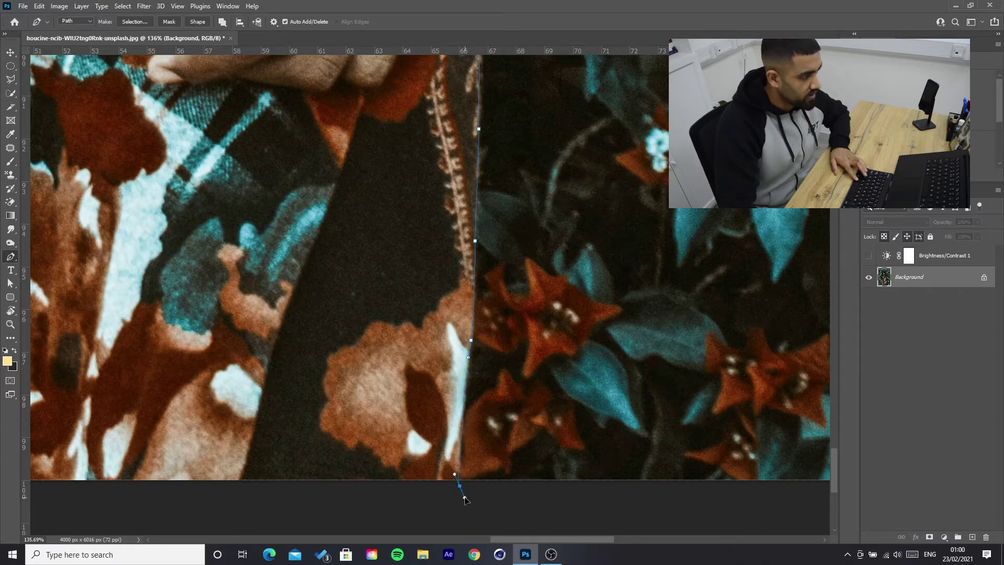
scroll(467, 501, "down", 12)
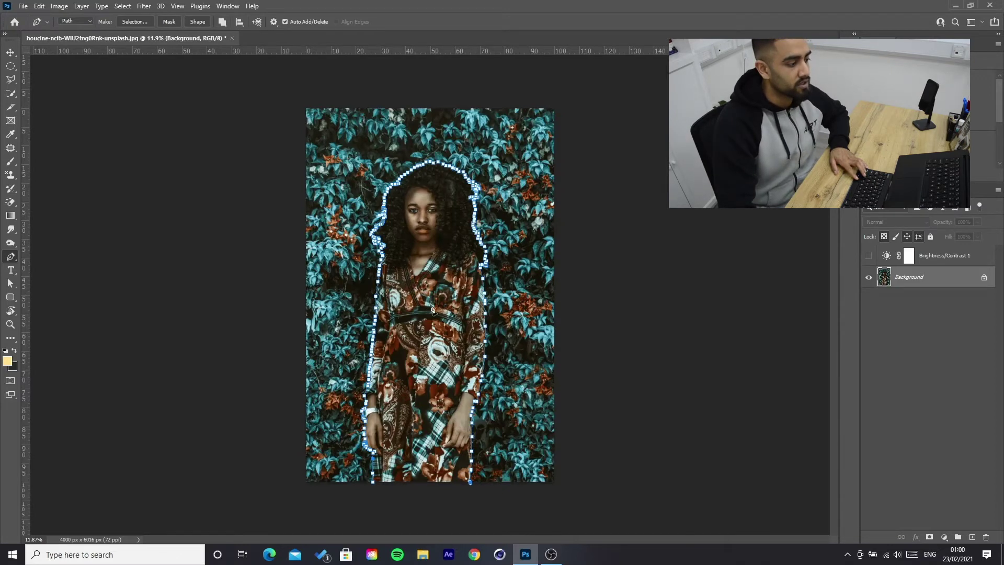
left_click(372, 482)
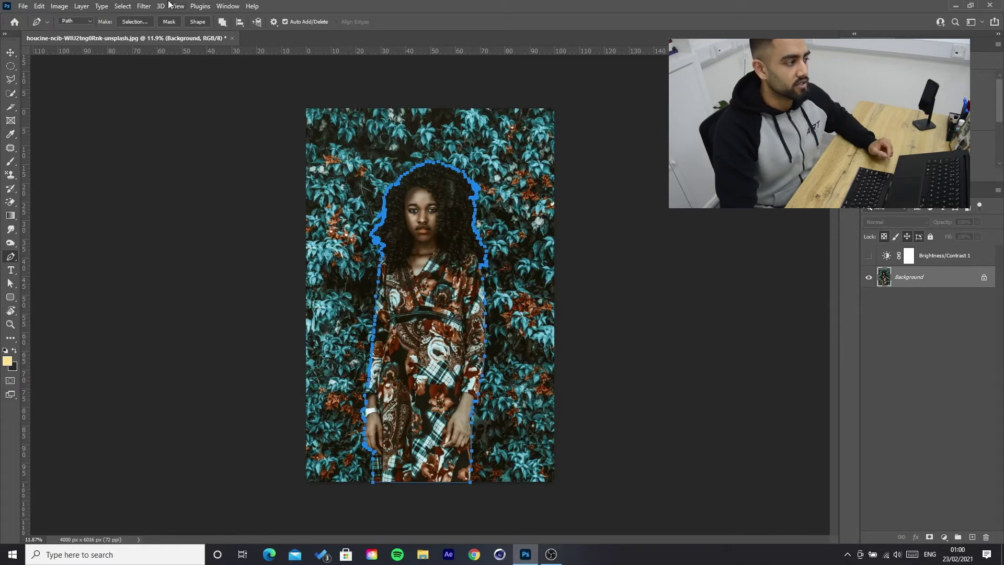
Convert the path to a selection with a 5-pixel feather and copy the woman onto a new layer
left_click(135, 22)
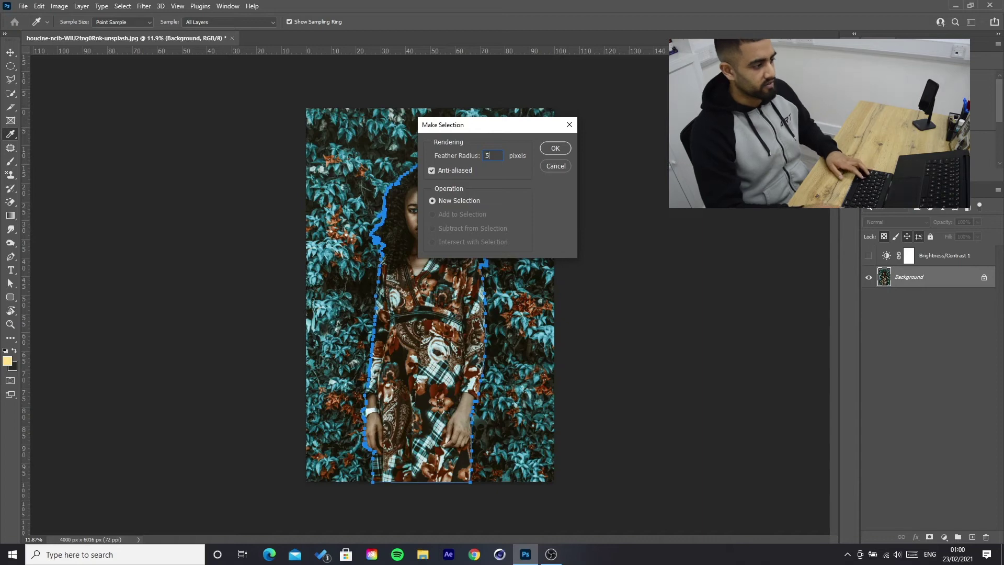
type("5")
key("Return")
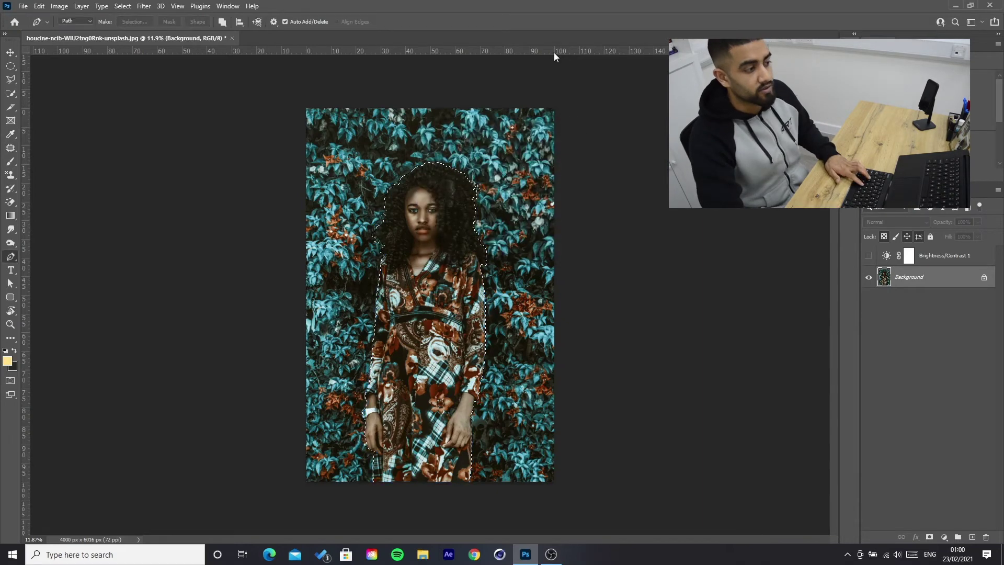
key("ctrl+j")
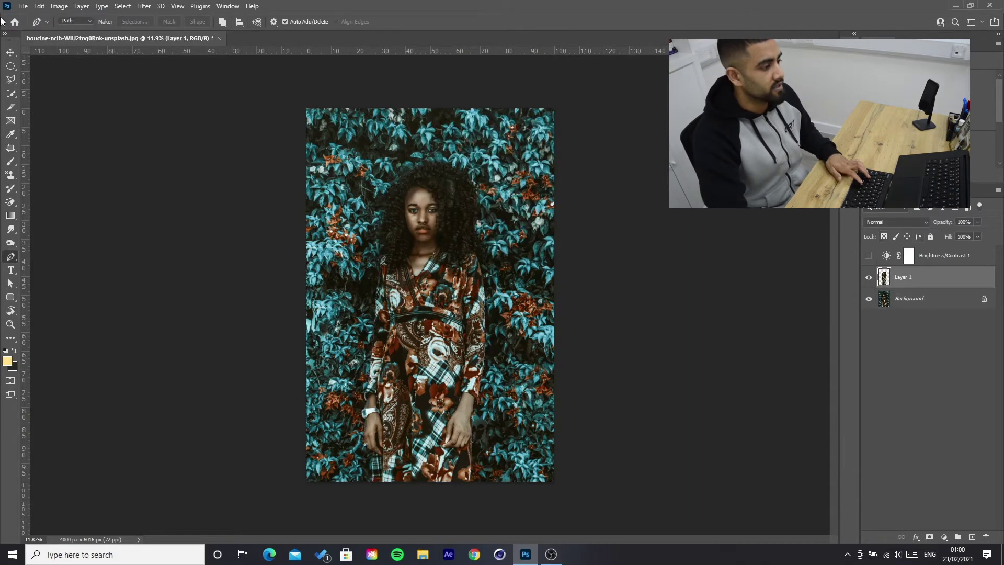
Try moving the cutout layer over the photo, and undo the move
left_click(11, 53)
scroll(402, 234, "up", 5)
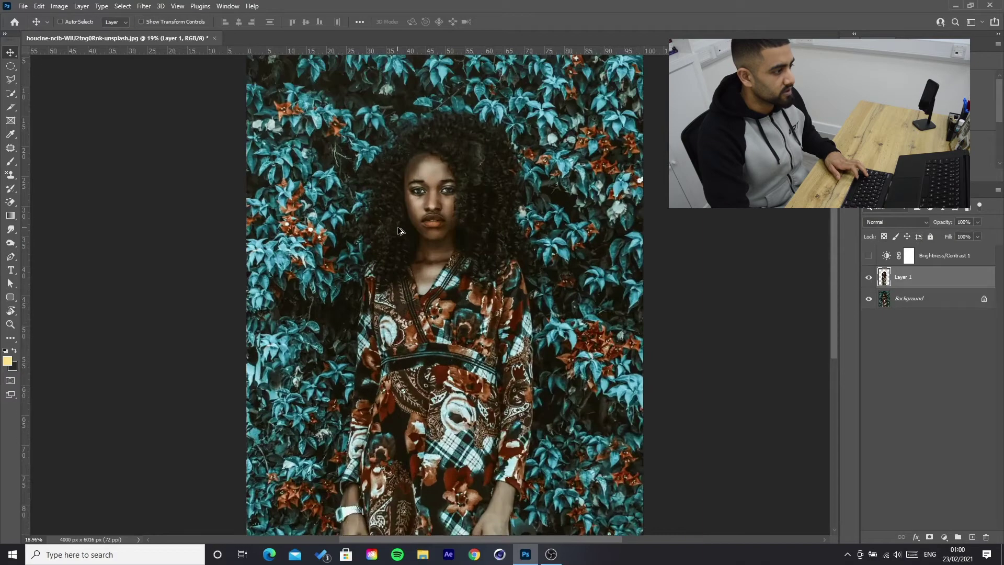
left_click_drag(383, 244, 348, 321)
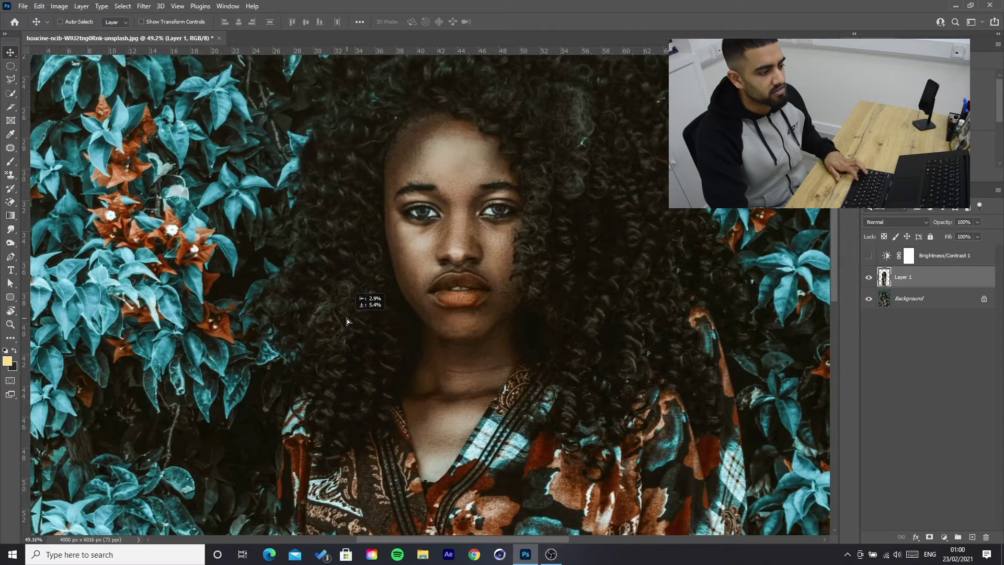
key("ctrl+z")
scroll(422, 291, "down", 3)
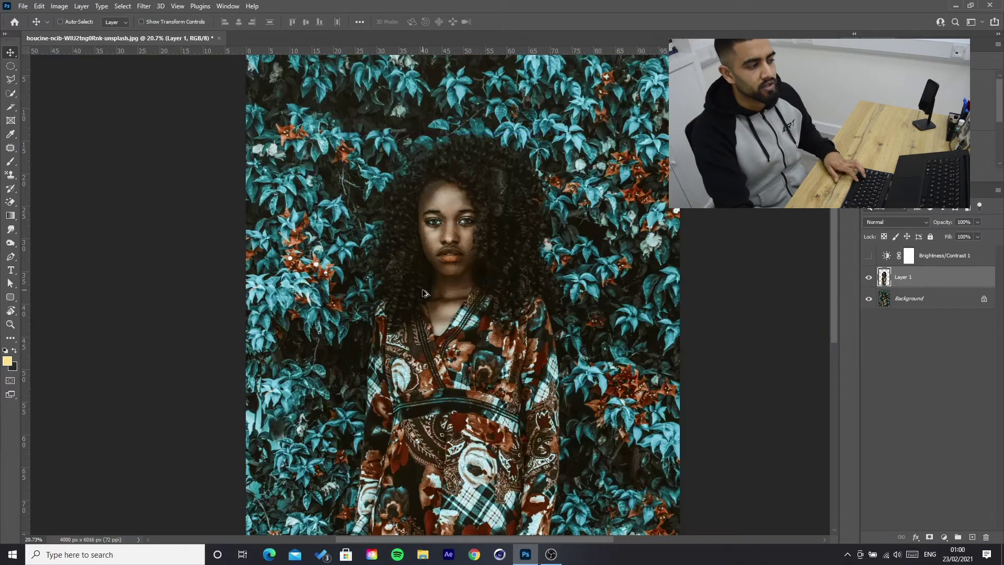
scroll(467, 321, "down", 3)
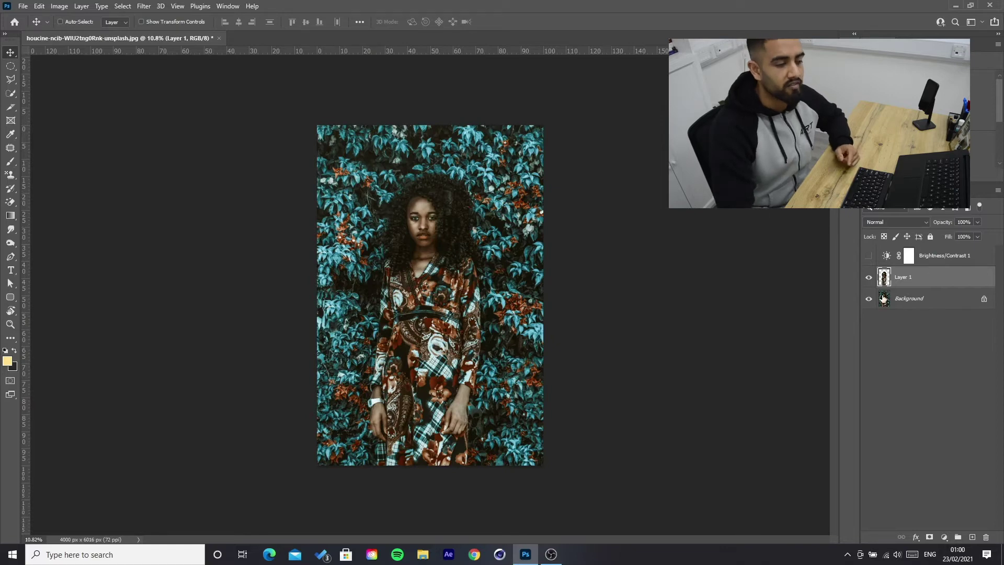
Undo the layer copy and the feathered selection to get back to the closed path
left_click(913, 302)
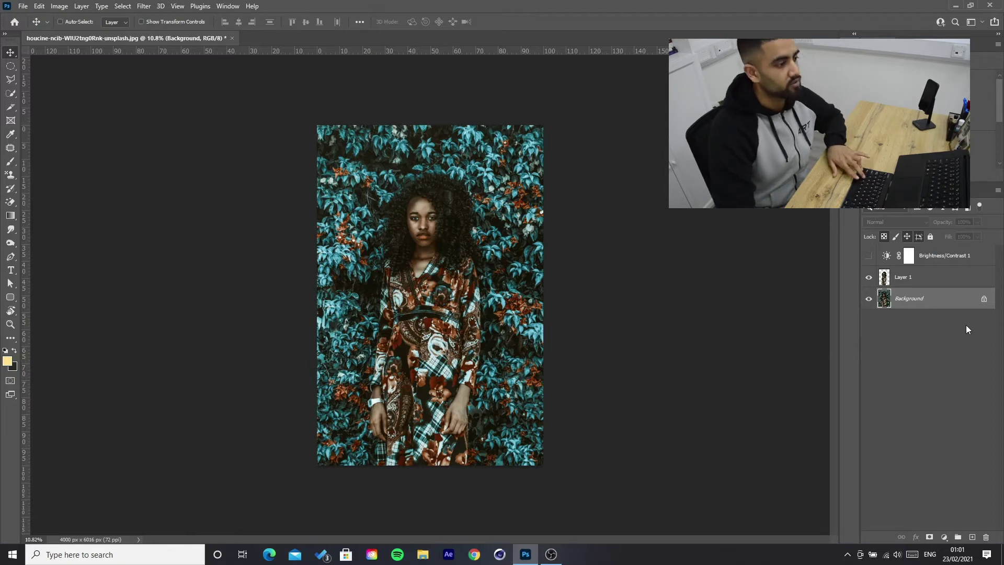
key("ctrl+z")
key("ctrl+z")
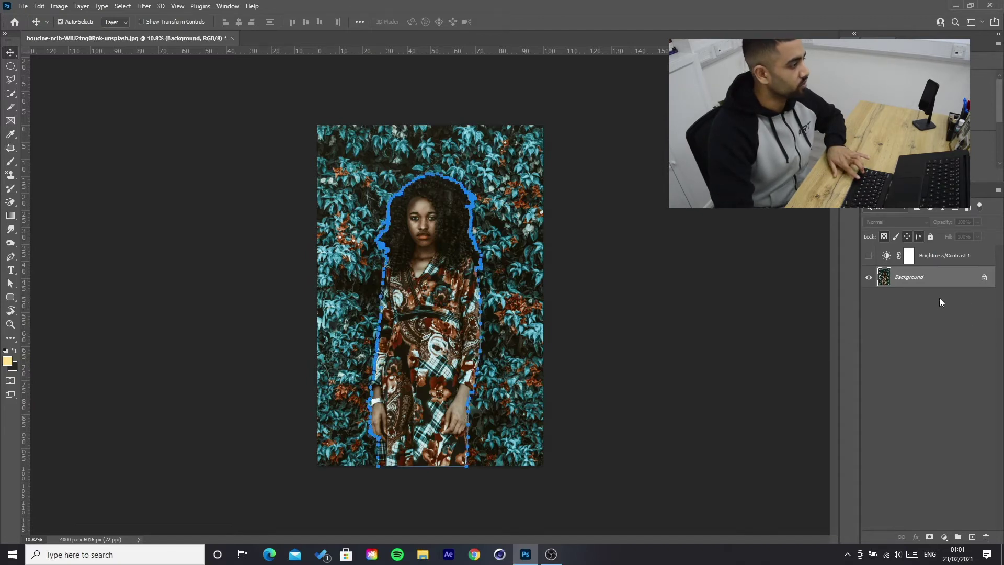
Convert the path to a selection with a 0-pixel feather and copy the woman onto a new layer
left_click(10, 256)
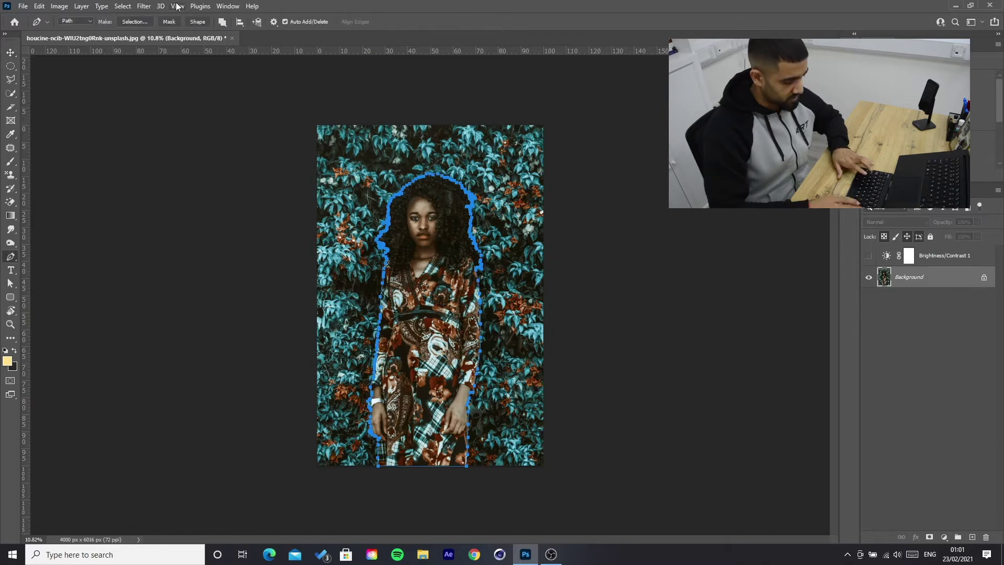
left_click(146, 24)
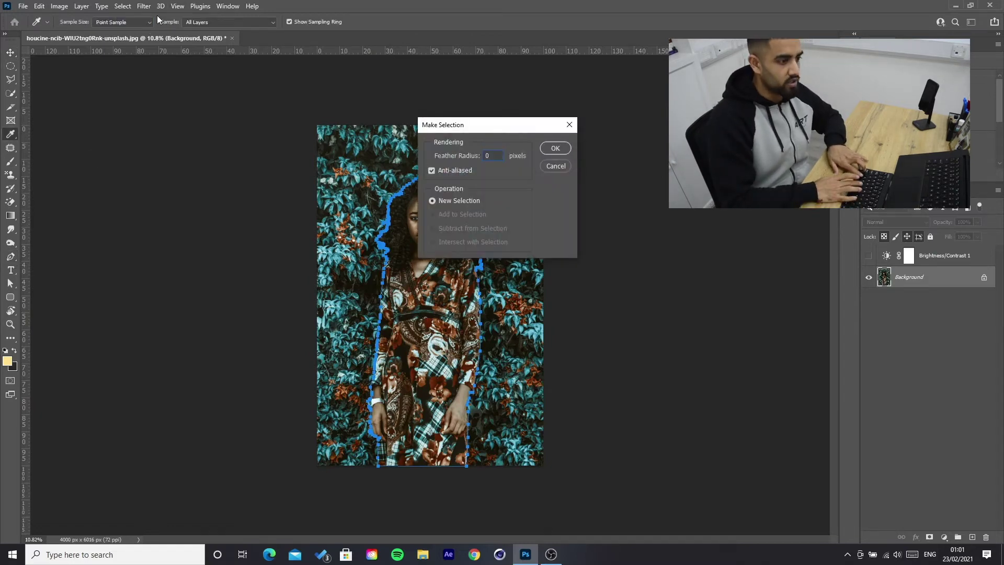
key("Return")
key("ctrl+j")
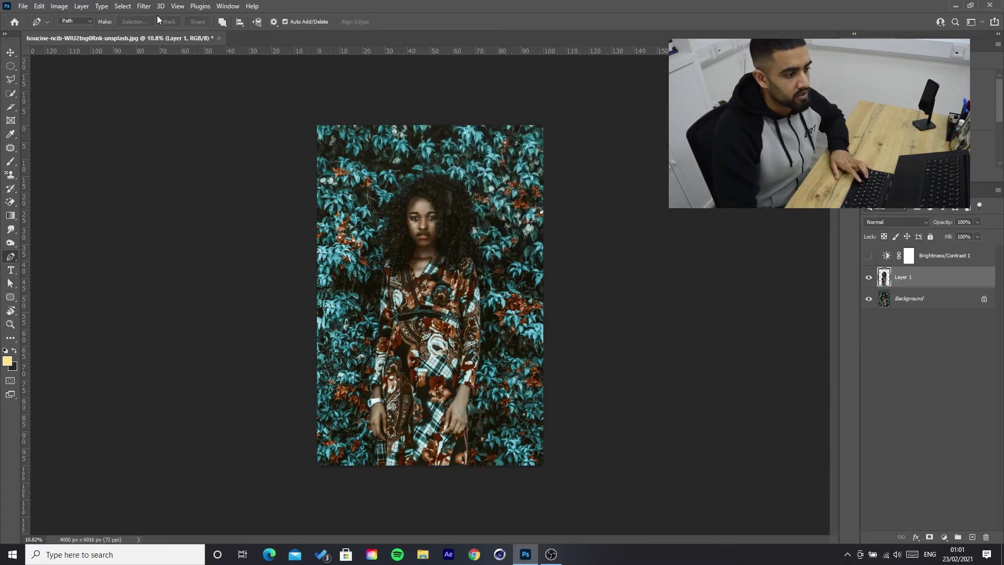
Hide the Background layer and add a new layer beneath the cutout, filled with black using the Paint Bucket
left_click(908, 299)
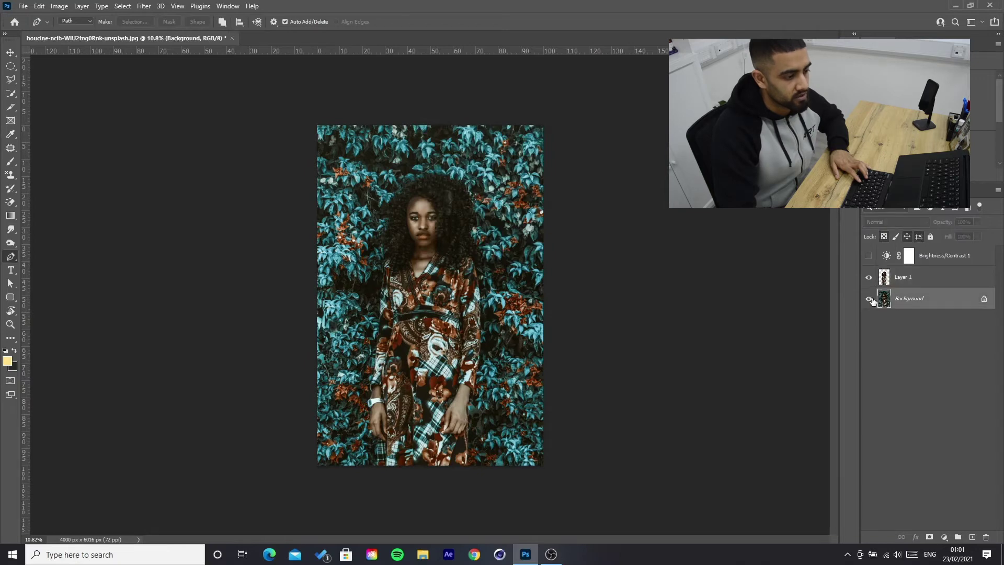
left_click(972, 537)
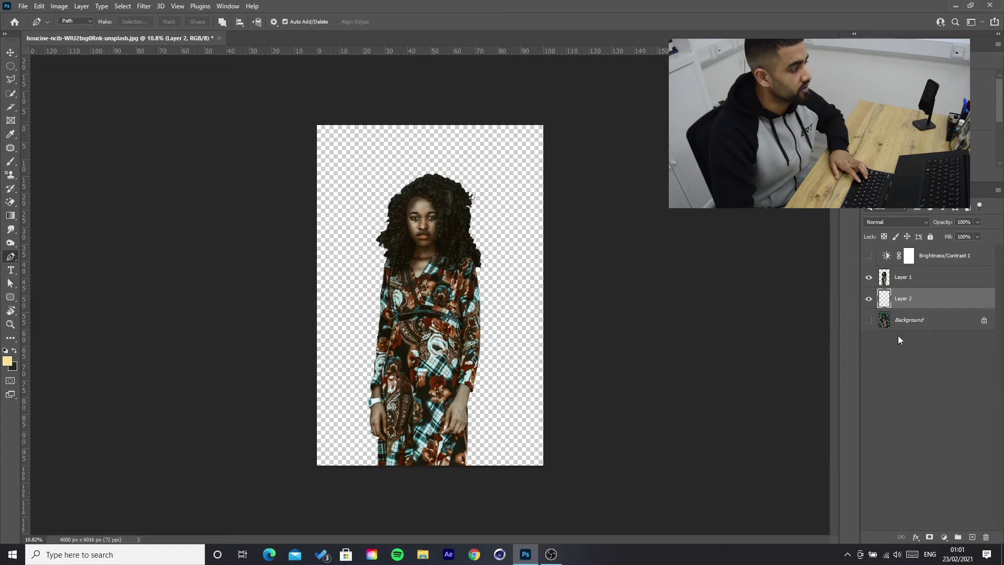
left_click(10, 215)
right_click(10, 215)
left_click(47, 226)
left_click(5, 351)
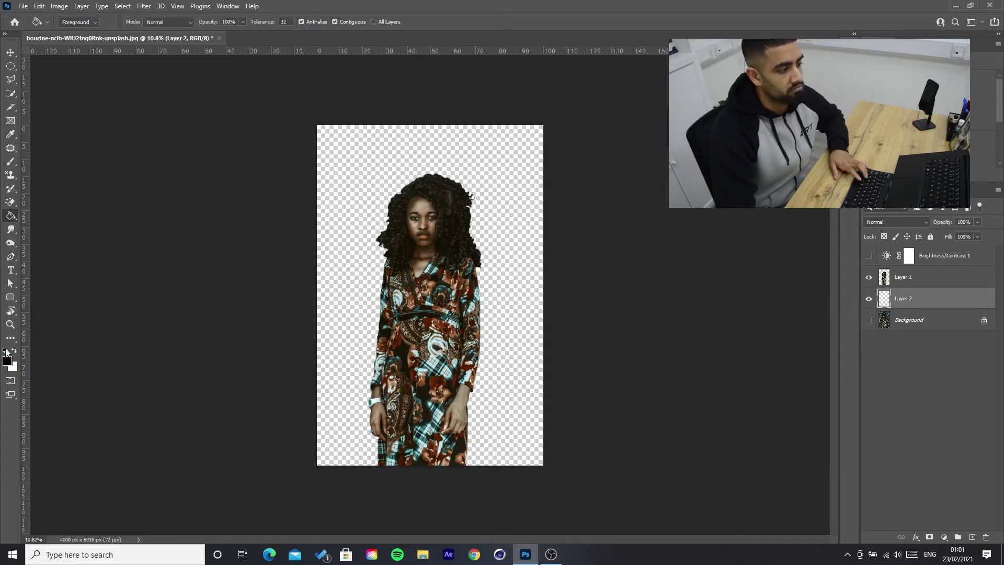
left_click(492, 277)
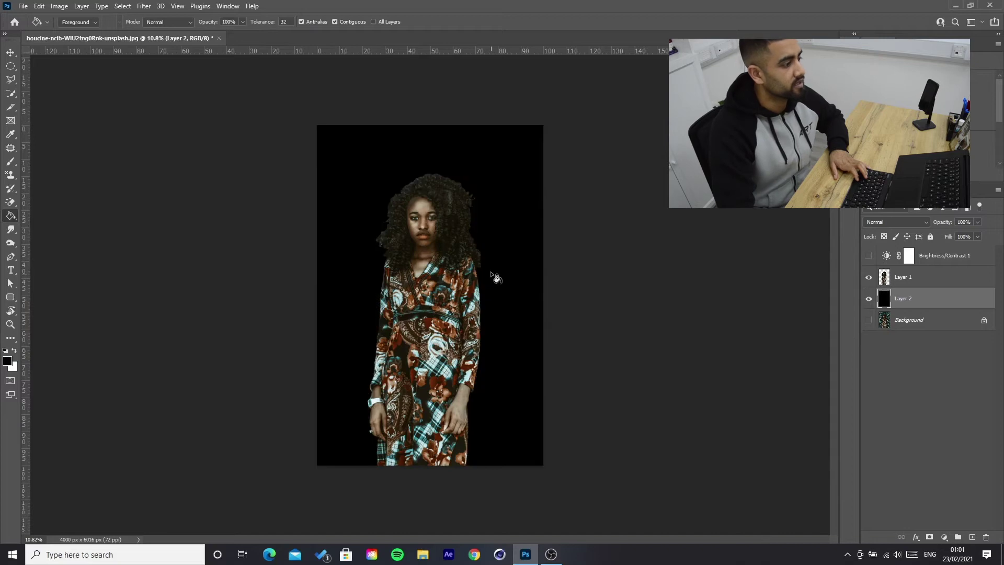
Examine the cutout's dress and hair edges against the black backdrop, both close up and as a whole
left_click(10, 53)
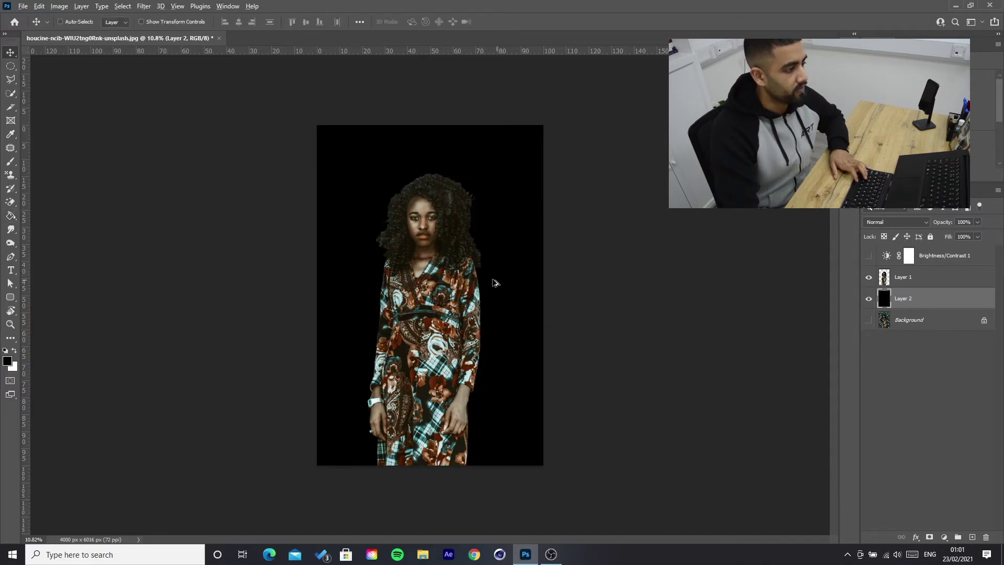
scroll(497, 284, "up", 5)
scroll(428, 294, "up", 2)
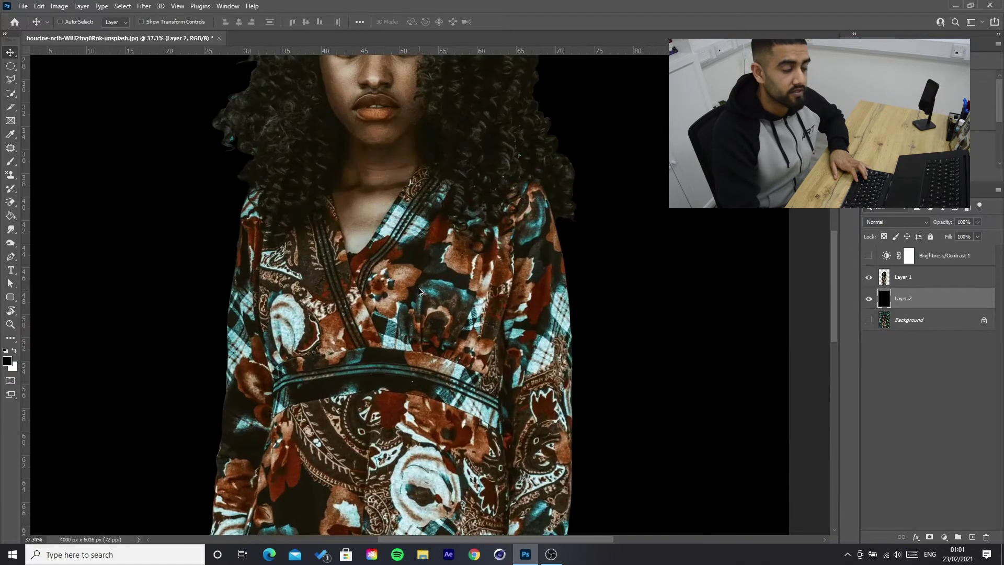
scroll(416, 283, "down", 6)
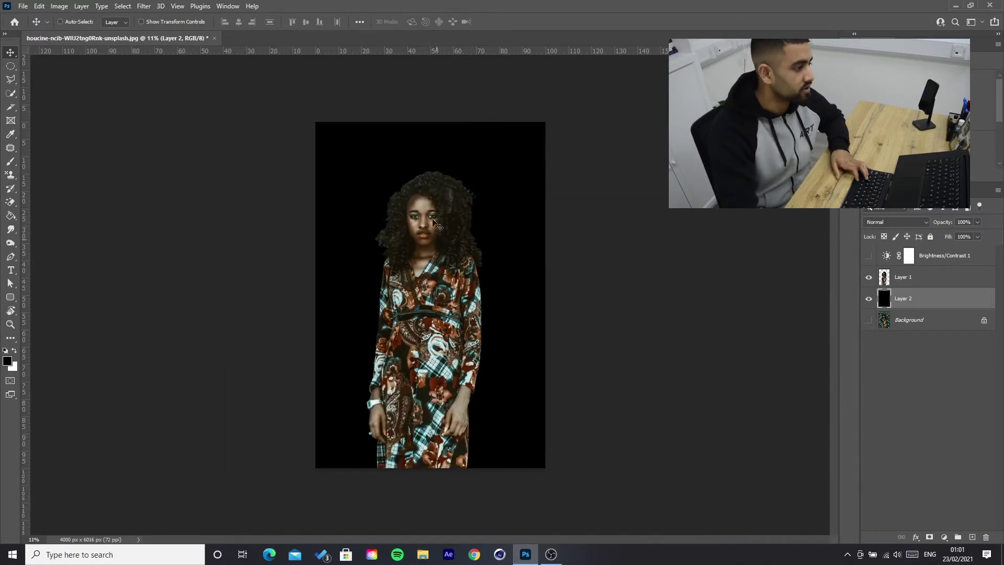
scroll(374, 207, "up", 3)
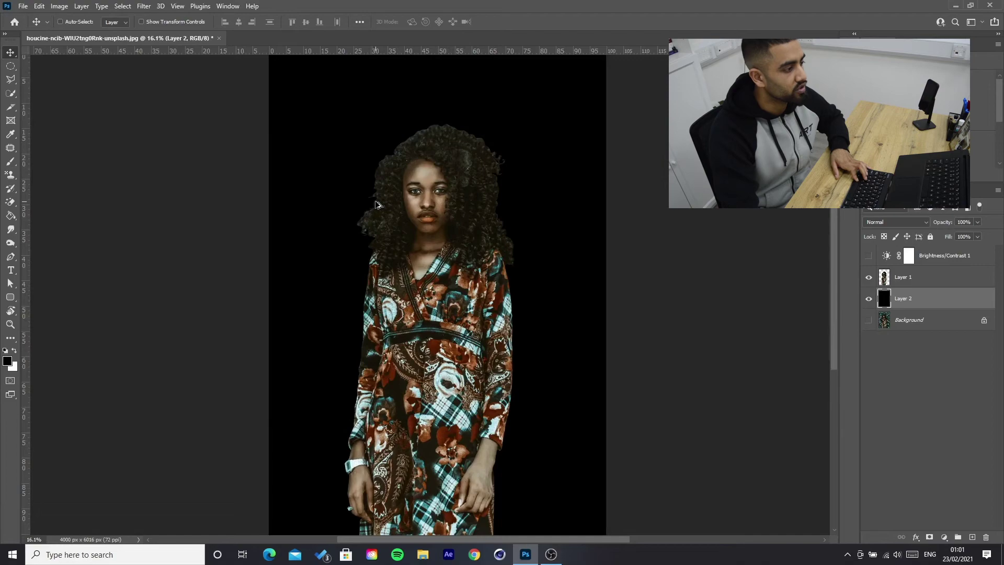
scroll(378, 212, "up", 4)
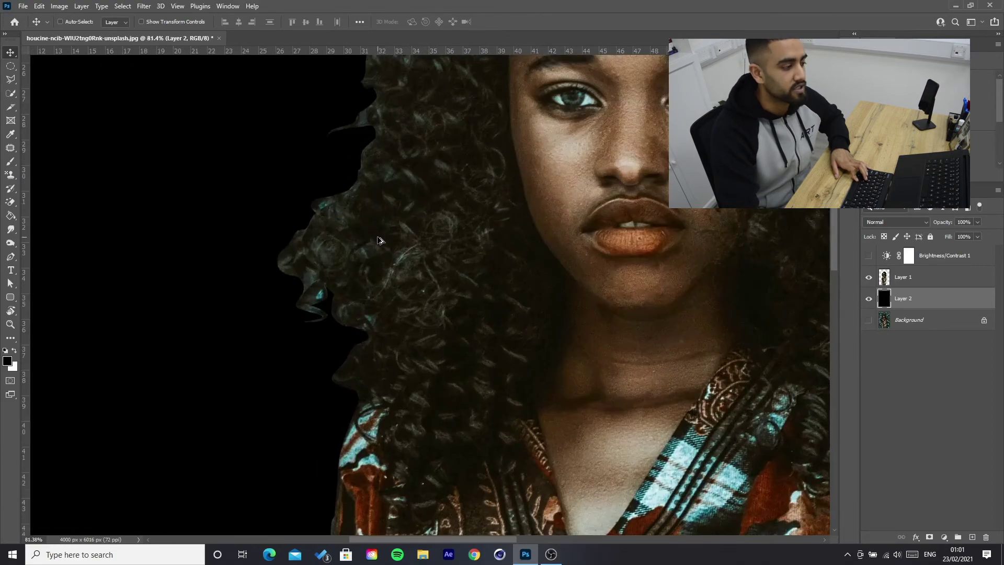
scroll(379, 240, "down", 7)
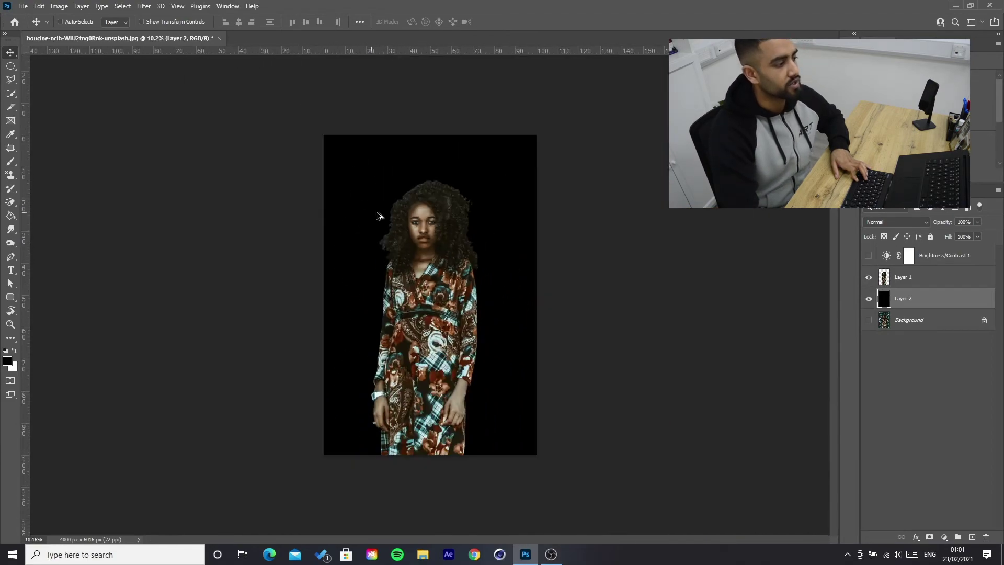
Outline the bright cyan patch in the stray curl with the Pen tool and delete it from Layer 1 using a 3-pixel feathered selection
scroll(376, 215, "up", 10)
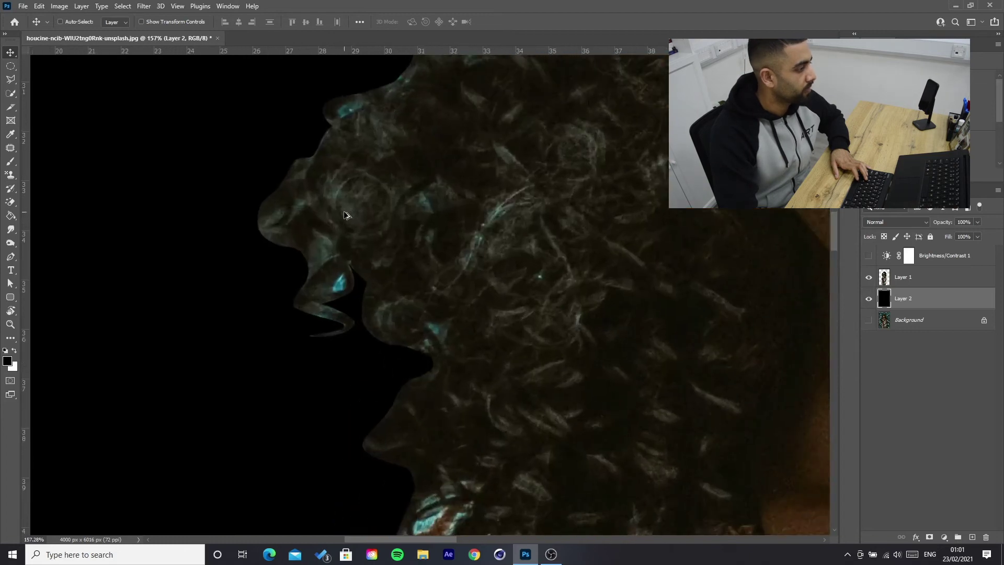
scroll(345, 215, "up", 2)
key("p")
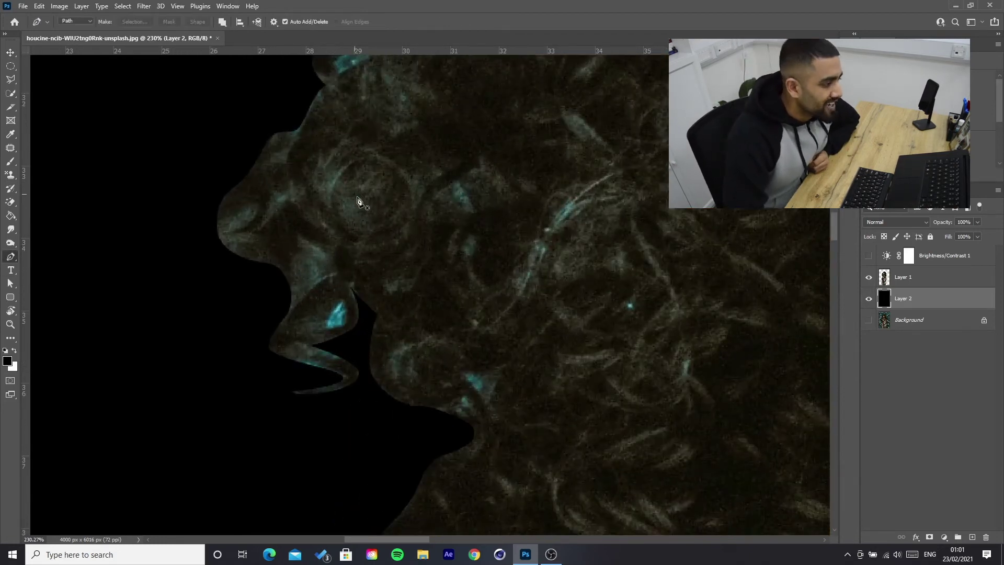
left_click(340, 299)
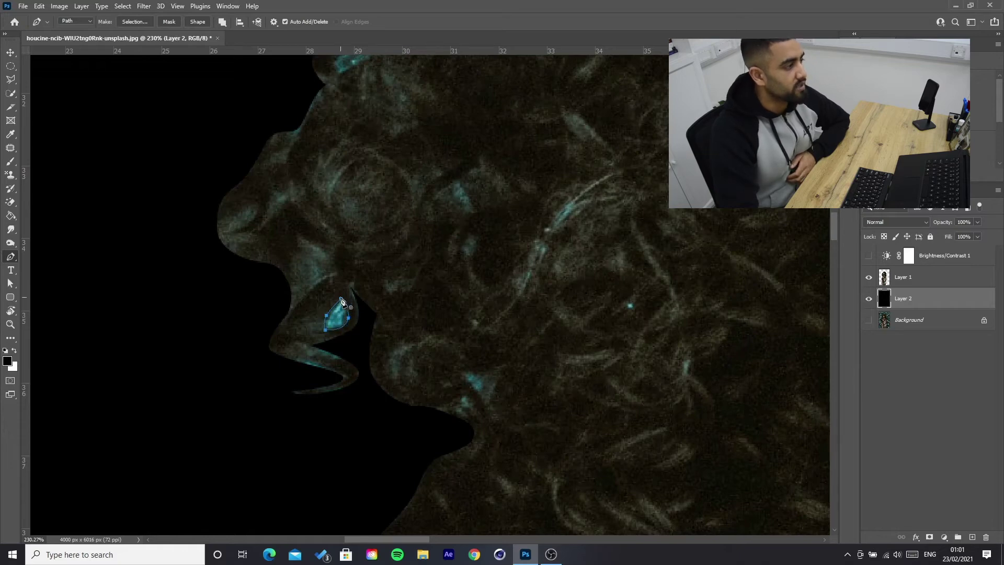
left_click(142, 21)
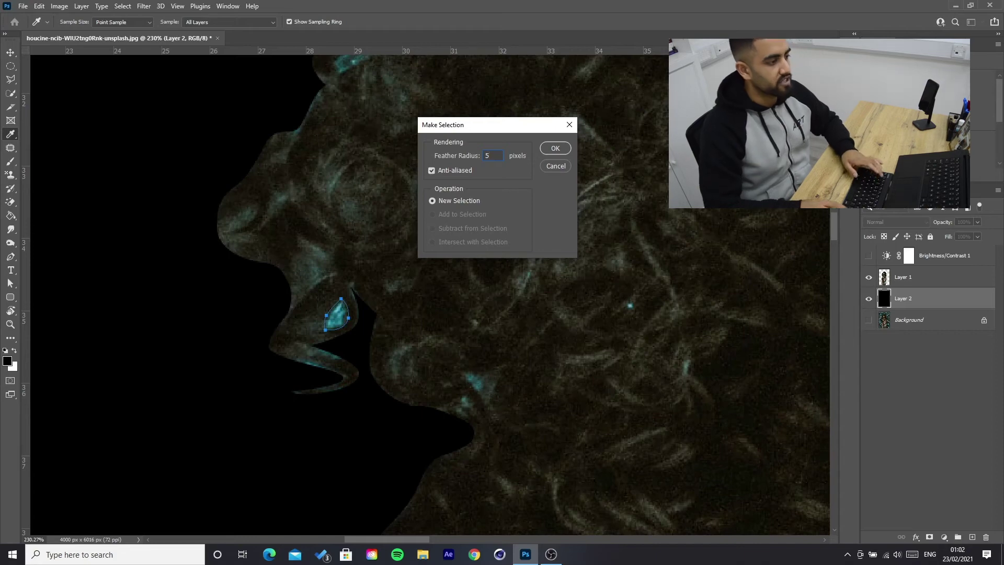
key("BackSpace")
type("3")
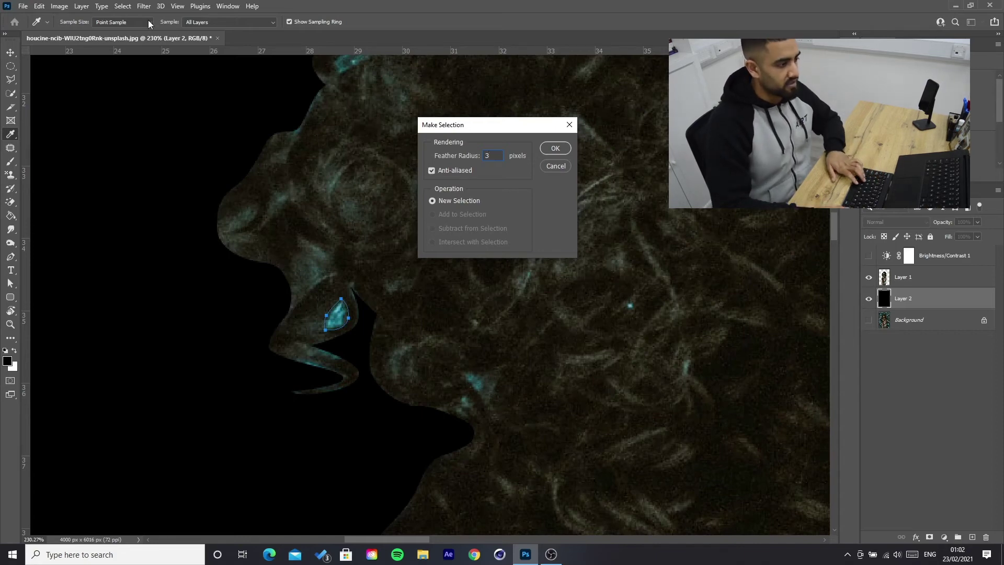
key("Return")
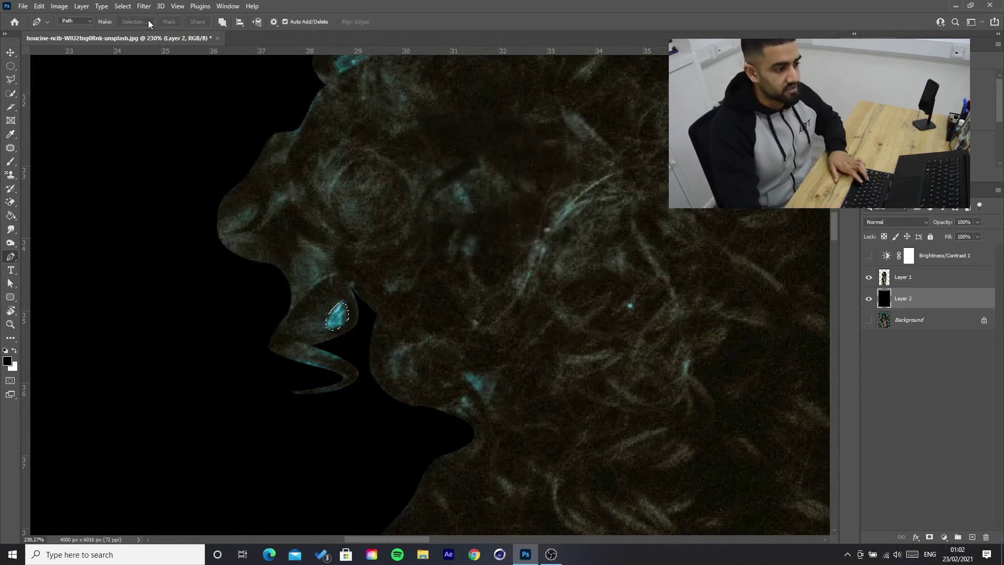
left_click(944, 289)
key("Delete")
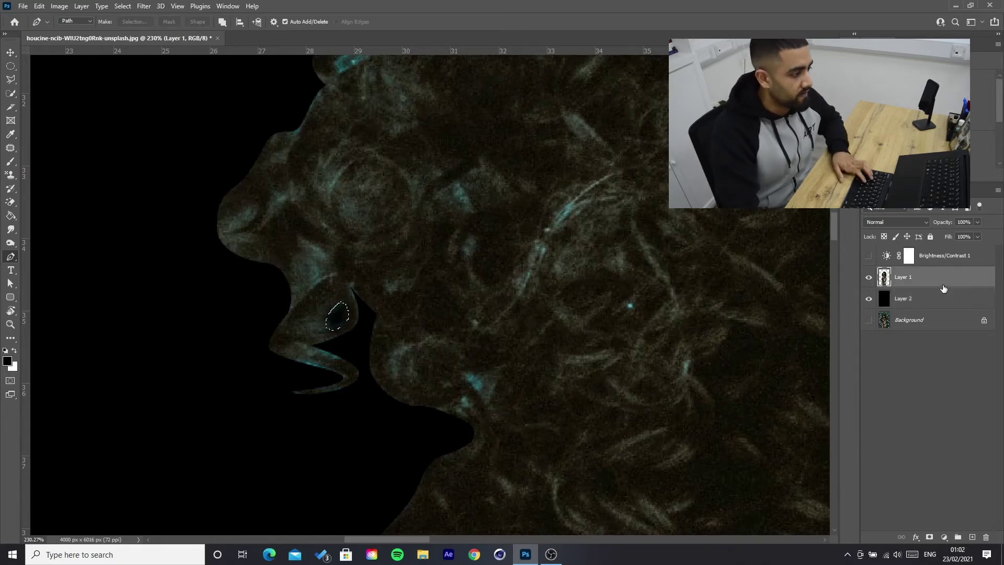
Trace the thin lower strand of the same curl with a curved path and soften it by deleting the resulting selection
left_click(297, 360)
left_click_drag(345, 378, 340, 388)
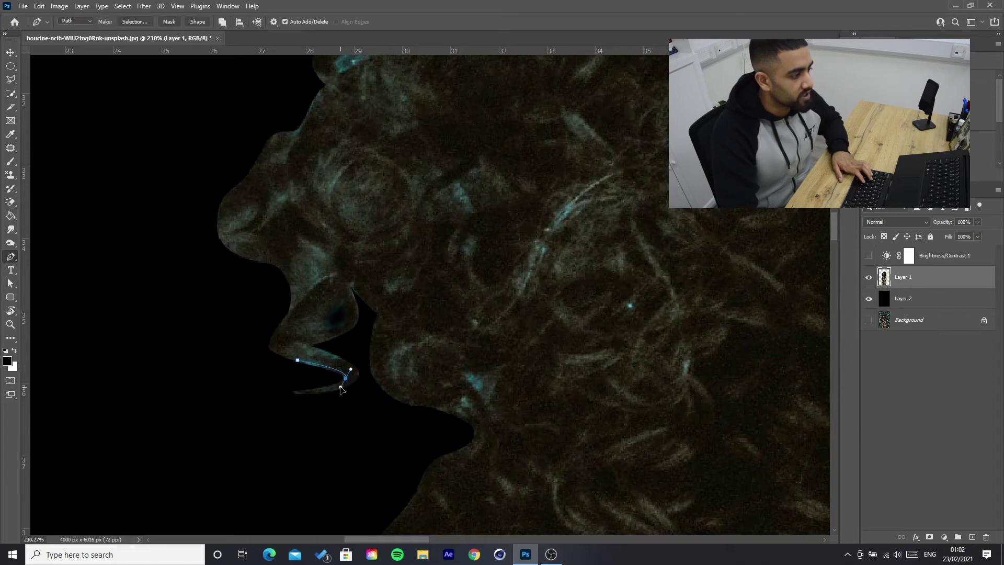
left_click(134, 21)
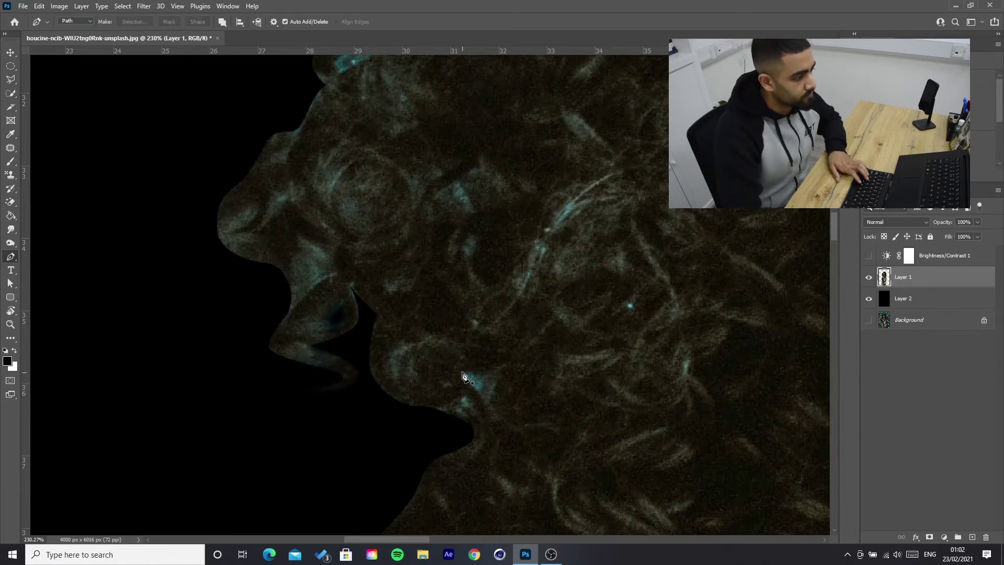
key("Return")
Remove the cyan patches near the hair's edge beside the stray curl and in the bump above, using Pen tool outlines converted to selections
left_click(465, 404)
left_click(134, 22)
key("Return")
scroll(392, 262, "up", 4)
left_click(340, 251)
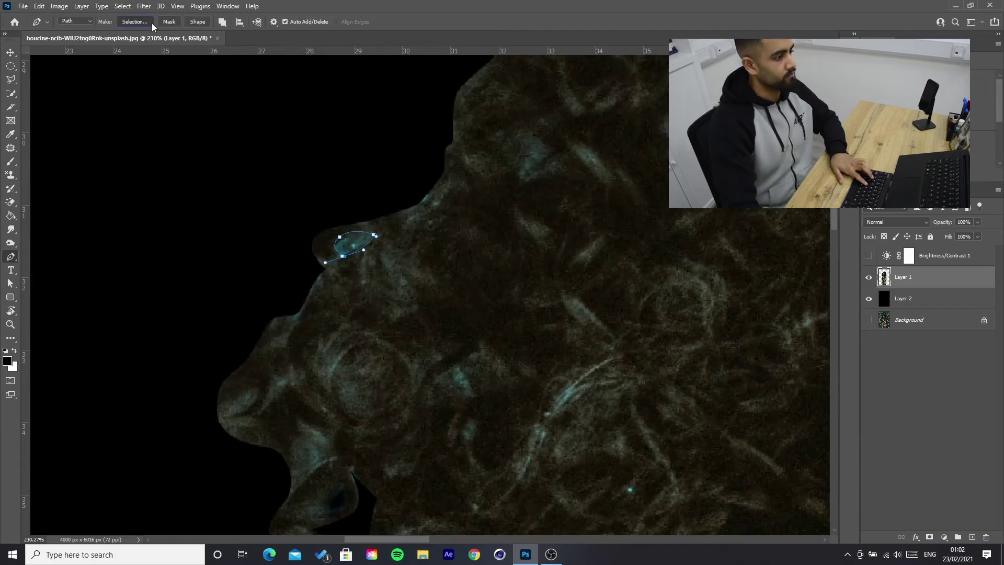
left_click(141, 21)
Outline the tiny cyan speck in the hair on the other side of the face and try selecting it with a 3-pixel feather
scroll(596, 245, "down", 8)
scroll(594, 245, "up", 8)
left_click(550, 226)
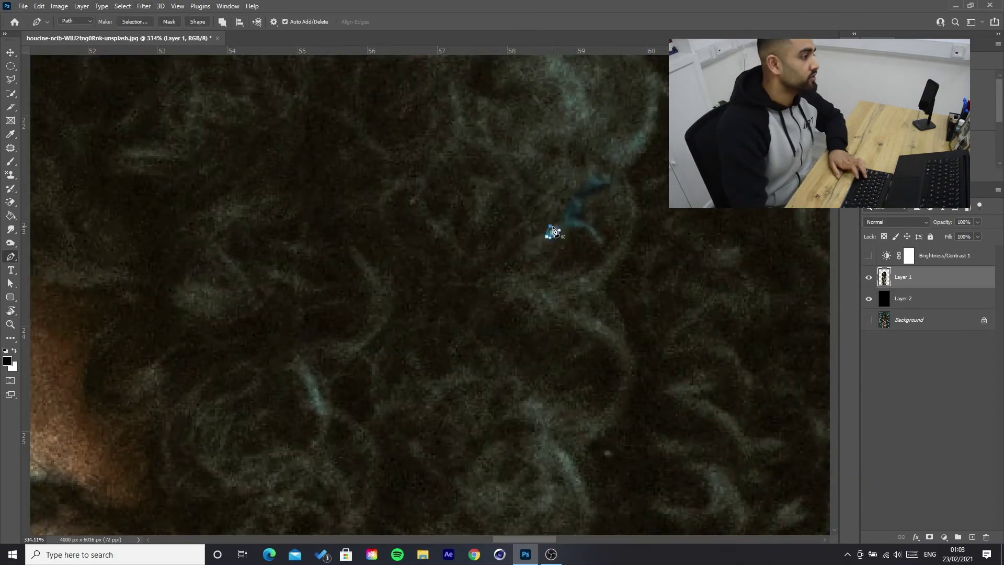
left_click(128, 22)
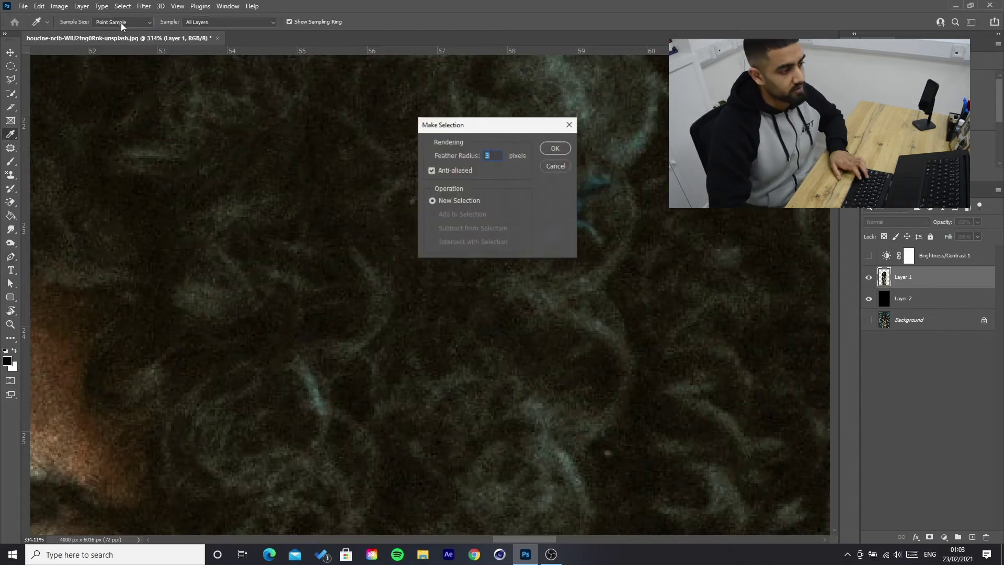
key("Return")
key("Return")
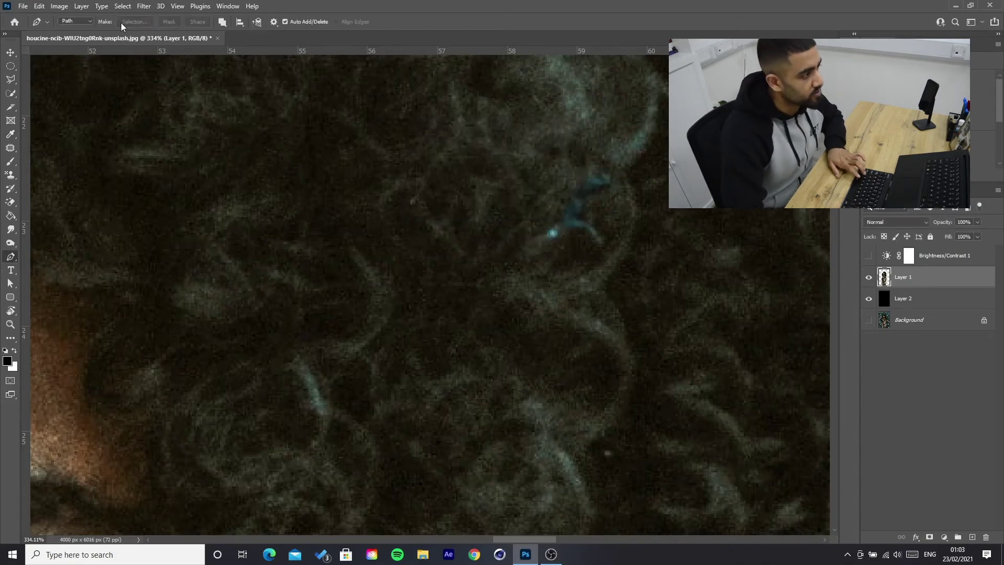
Convert the speck's path to a selection again and delete the speck from Layer 1
left_click(137, 23)
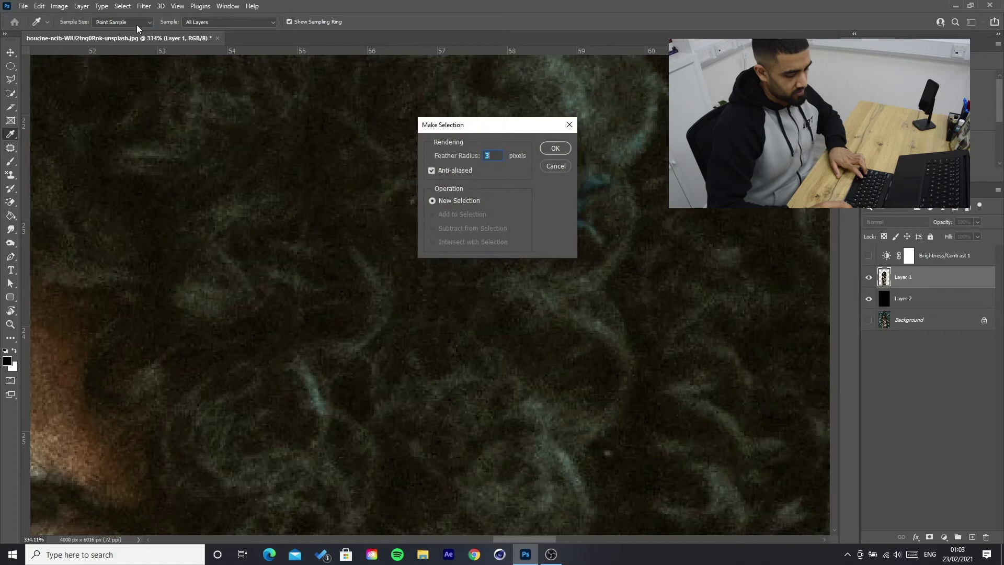
key("Return")
key("Return")
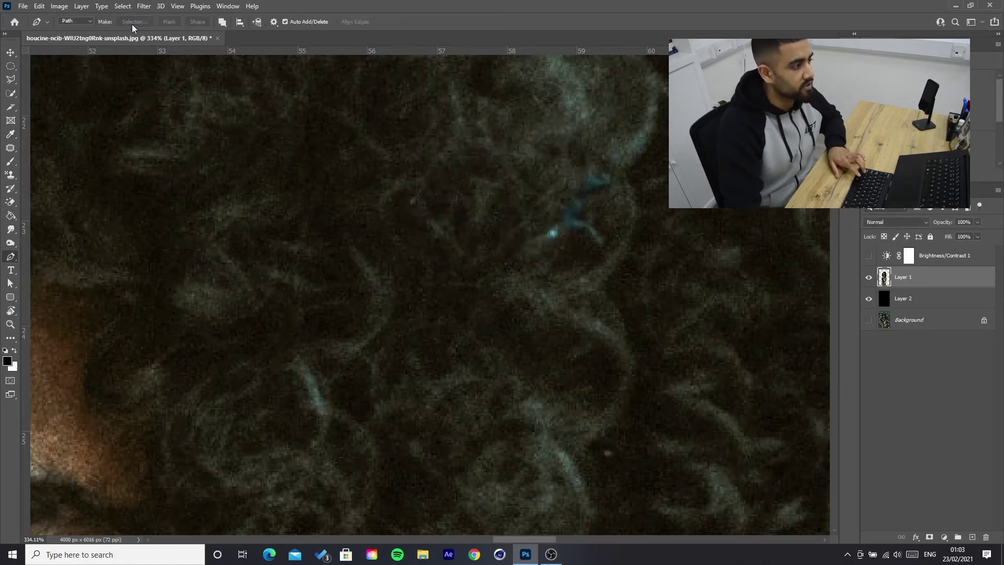
left_click(128, 24)
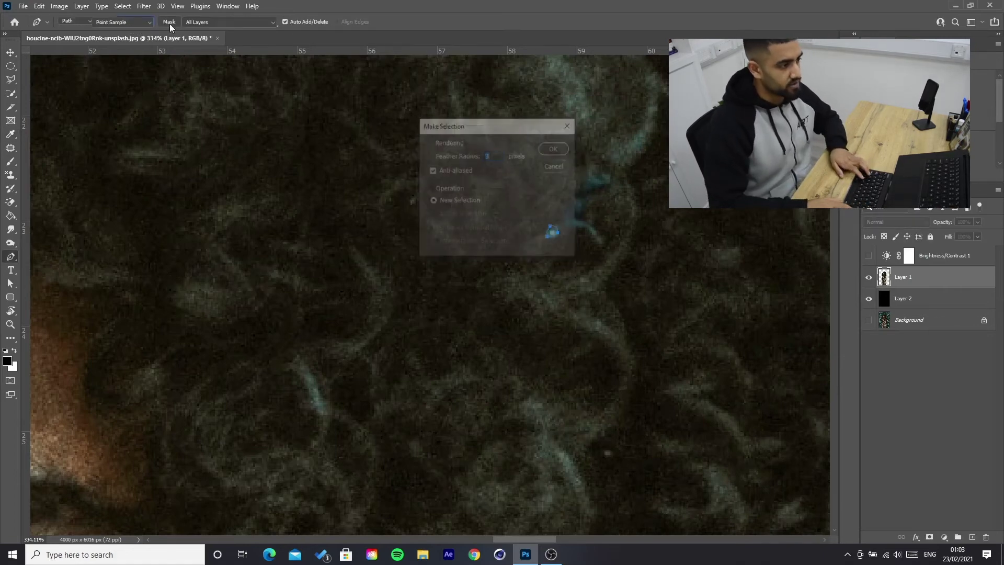
key("Return")
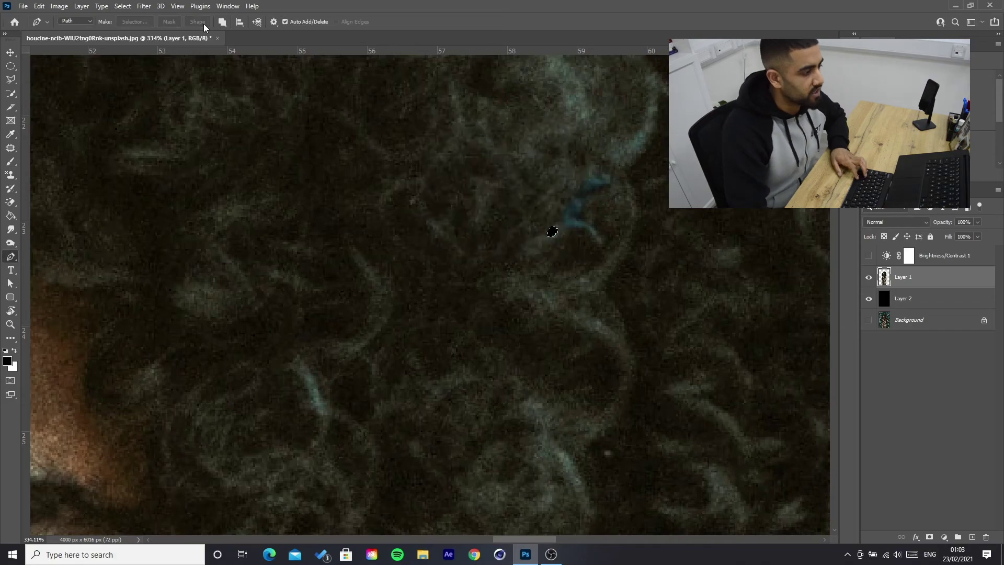
Draw a path along the cyan fringe on the upper edge of the outer curl, closing it through the empty black area
scroll(491, 128, "down", 10)
scroll(573, 190, "down", 3)
scroll(616, 209, "up", 8)
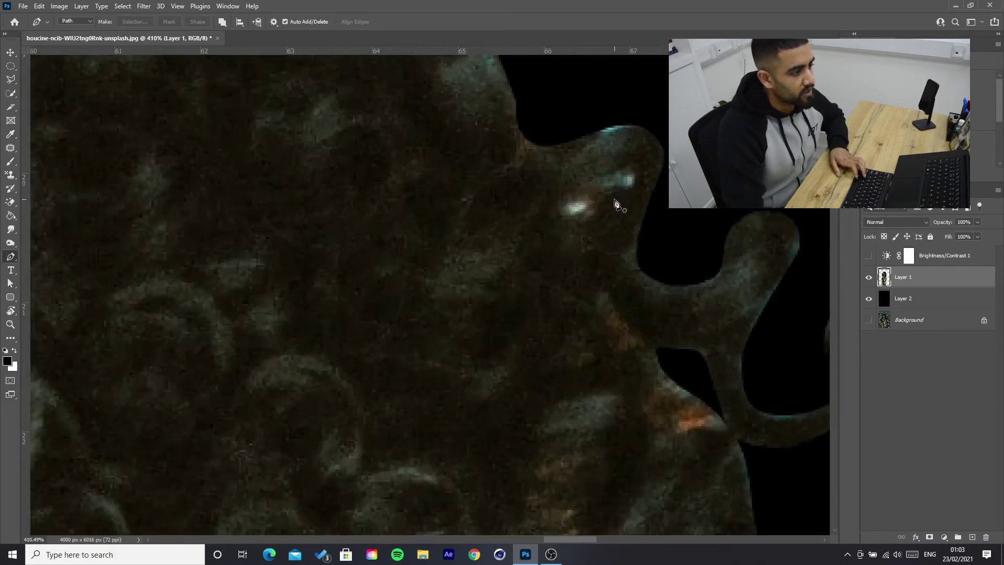
left_click(595, 133)
left_click(632, 127)
left_click(652, 126)
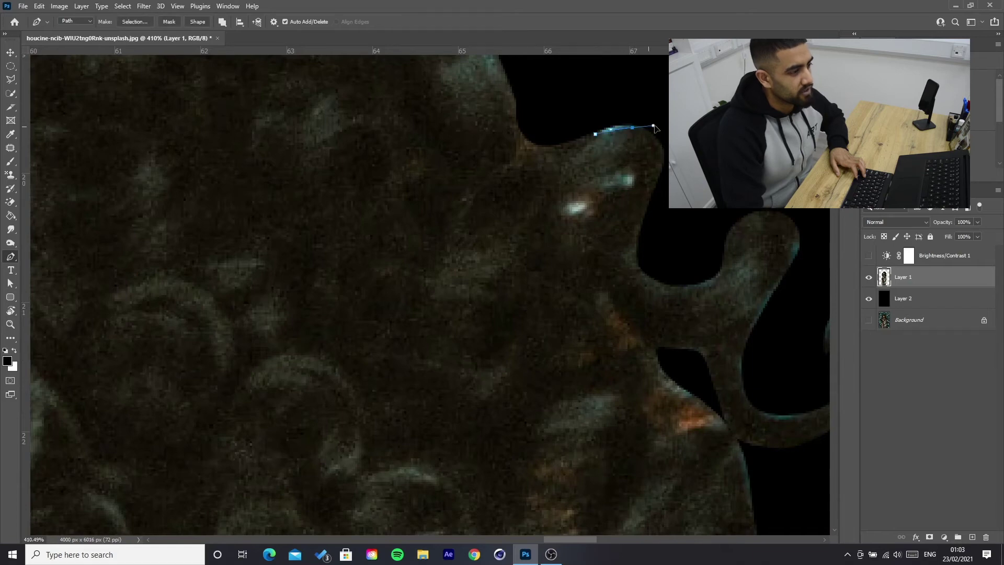
left_click(578, 96)
left_click(572, 103)
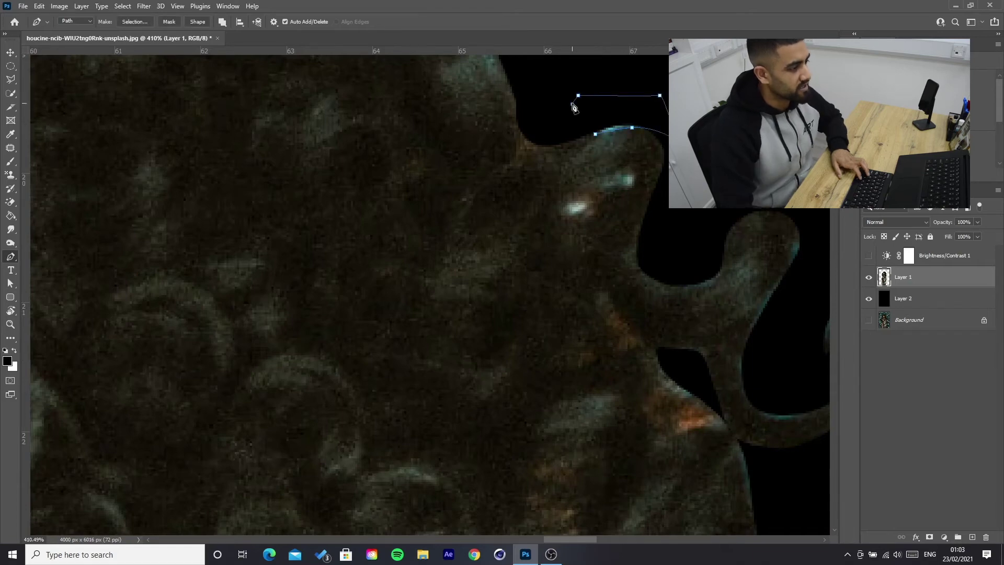
Convert the fringe path to a selection, delete the fringe from Layer 1, and deselect
left_click(138, 19)
key("Return")
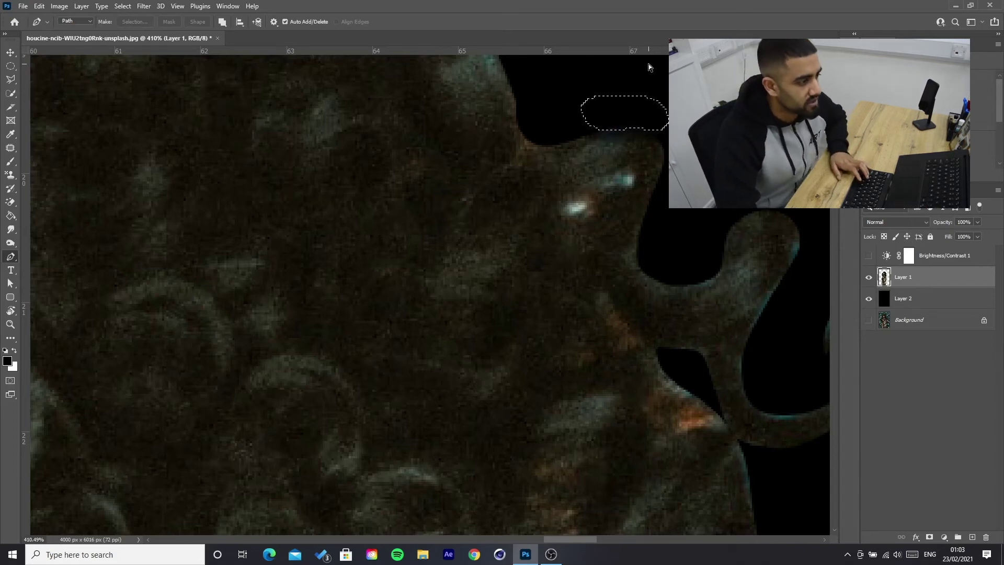
key("ctrl+d")
Outline the small cyan patch inside the outer curl with the Pen tool and convert the path to a feathered selection
left_click(626, 173)
left_click_drag(632, 183, 639, 180)
left_click(635, 172)
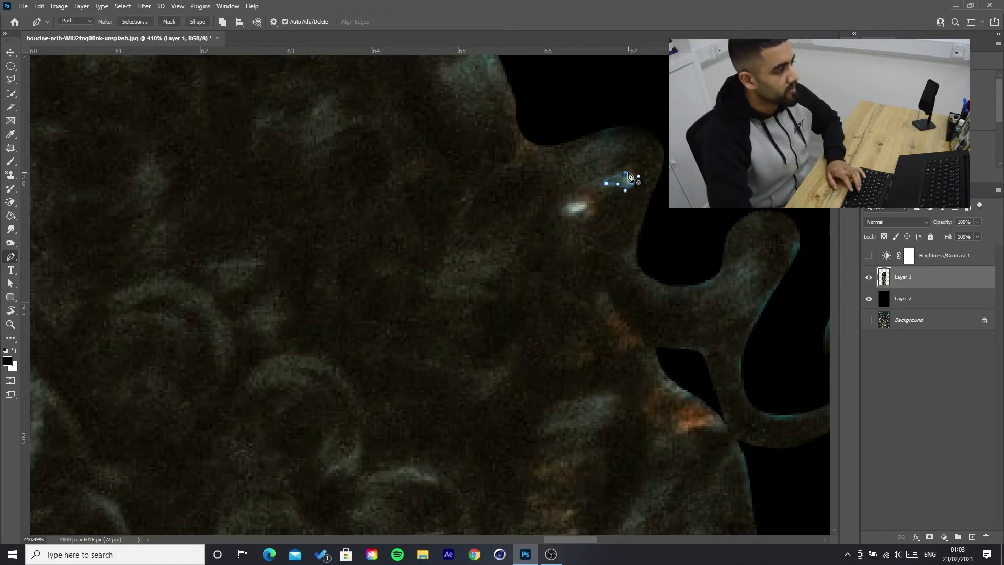
left_click(626, 173)
left_click(134, 22)
key("Return")
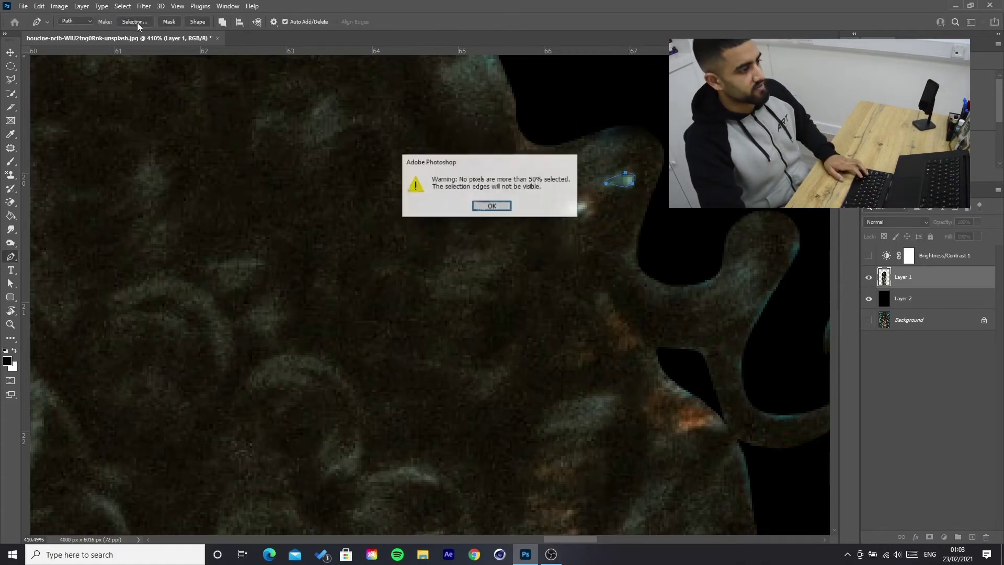
left_click(494, 209)
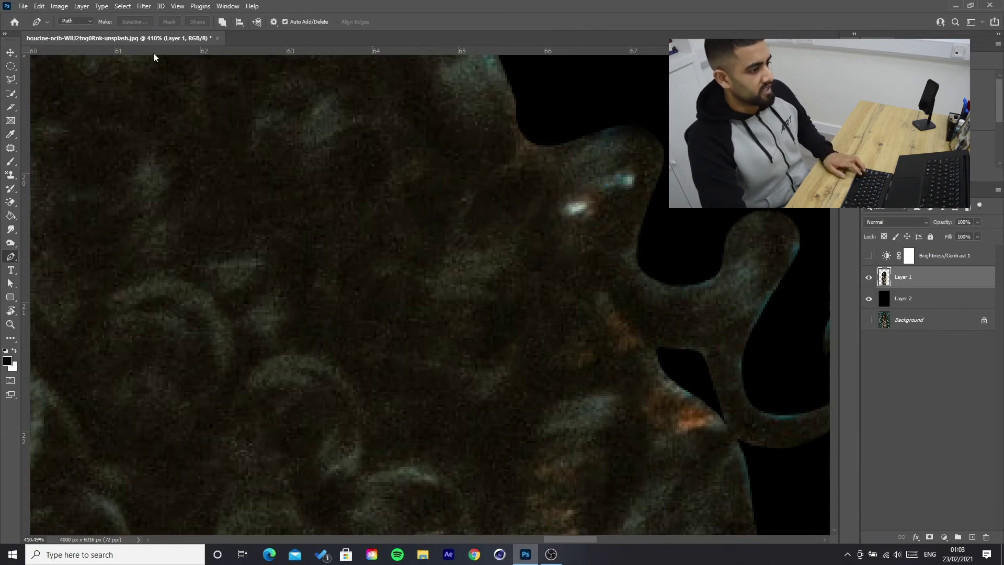
Undo that selection, remake it from the cyan patch's path, and delete the patch from Layer 1
key("ctrl+z")
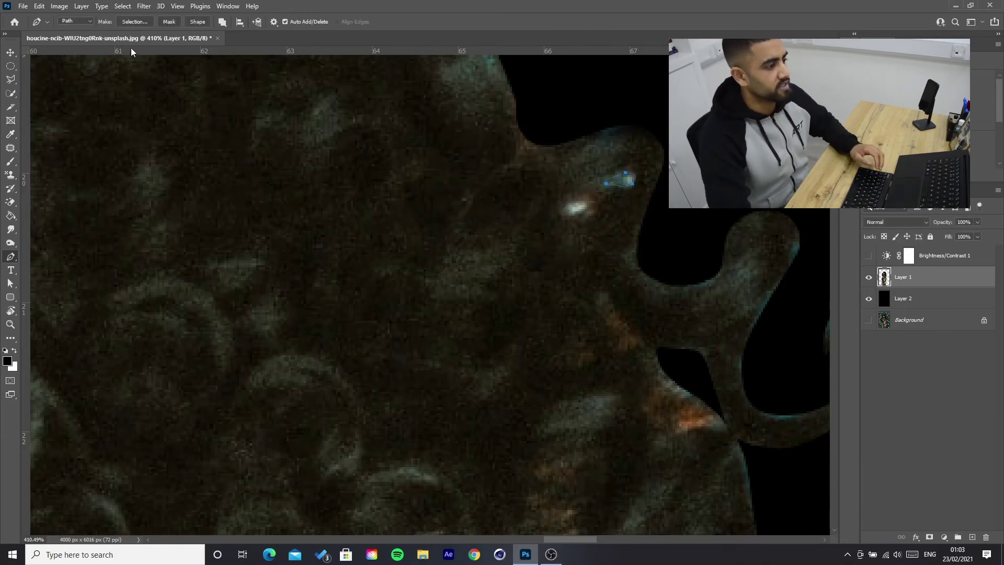
left_click(145, 22)
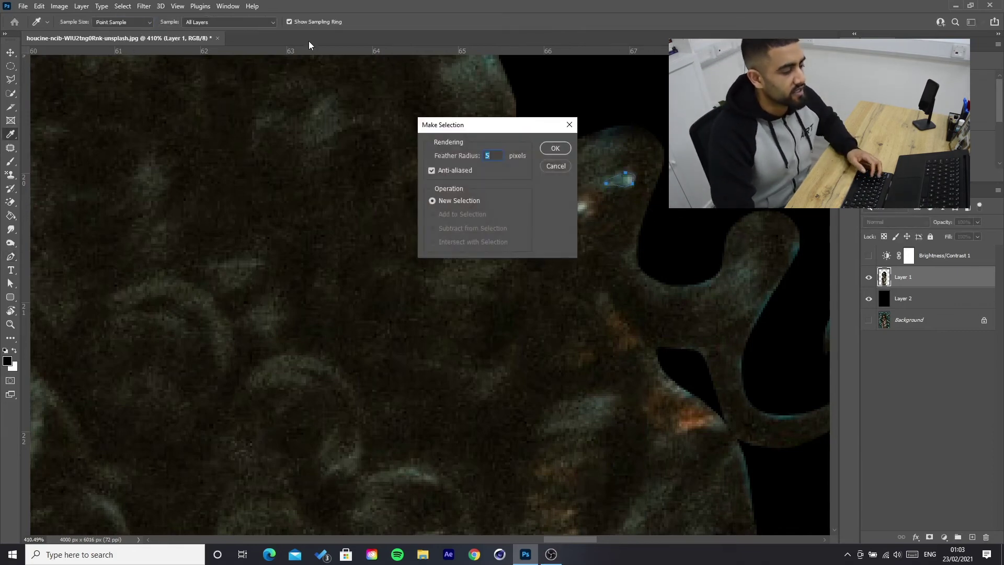
left_click(552, 152)
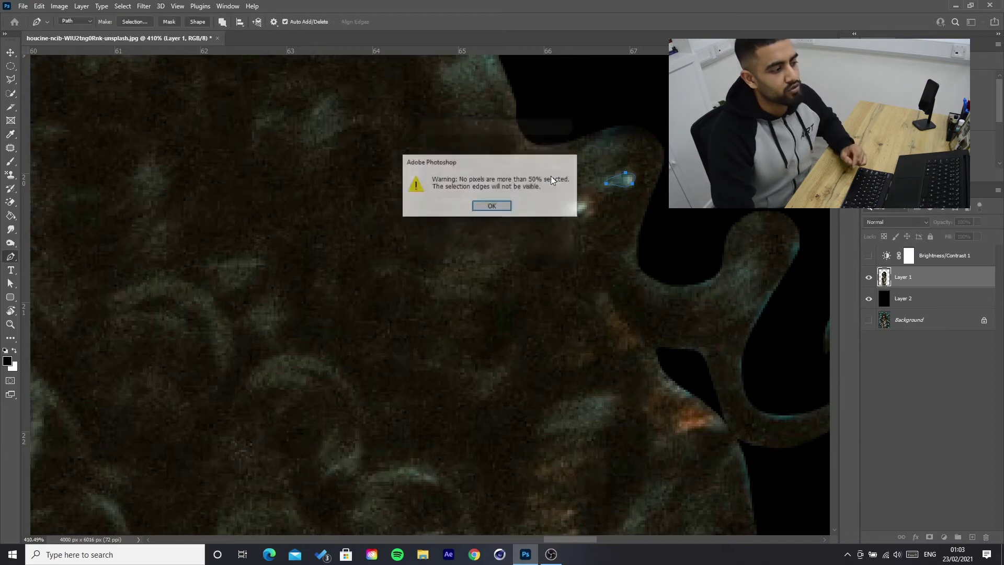
left_click(491, 206)
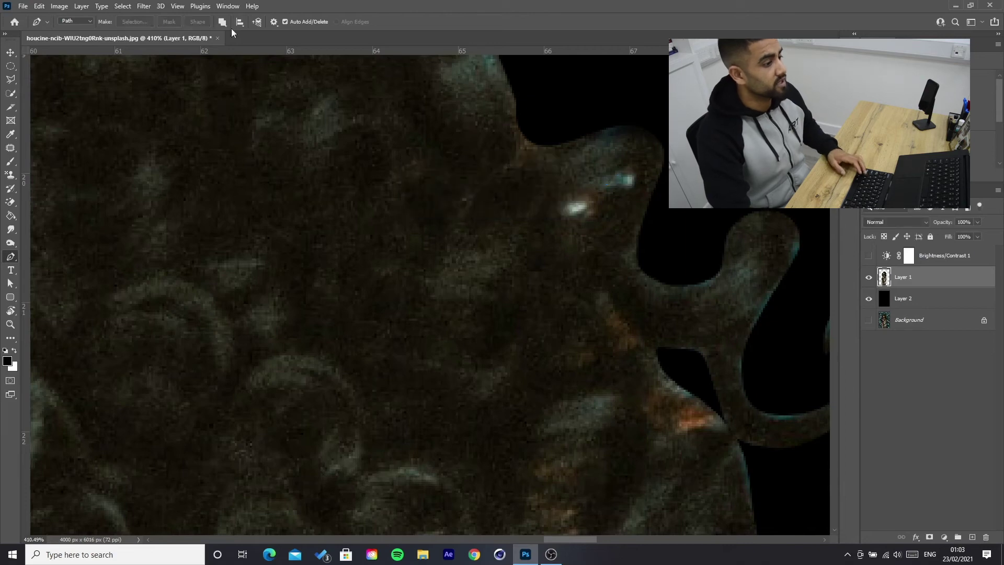
left_click(135, 21)
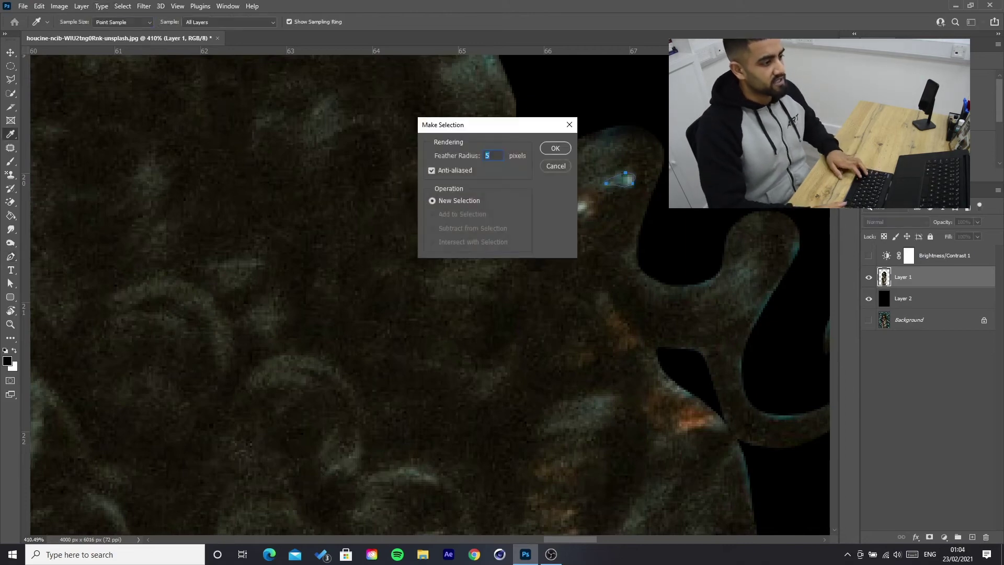
key("Return")
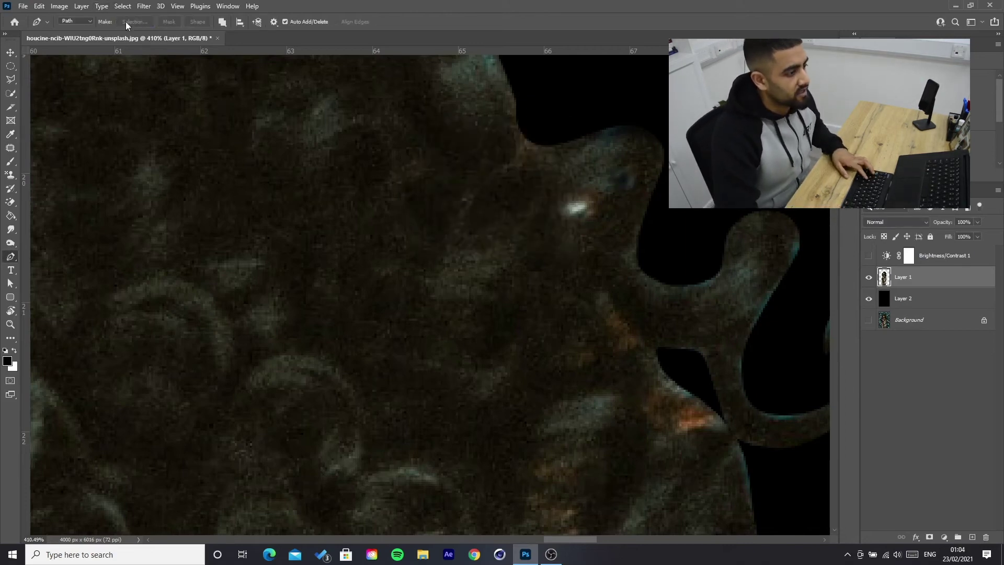
Outline the neighbouring white highlight in the outer curl with the Pen tool and fade it out through a feathered selection
left_click(582, 197)
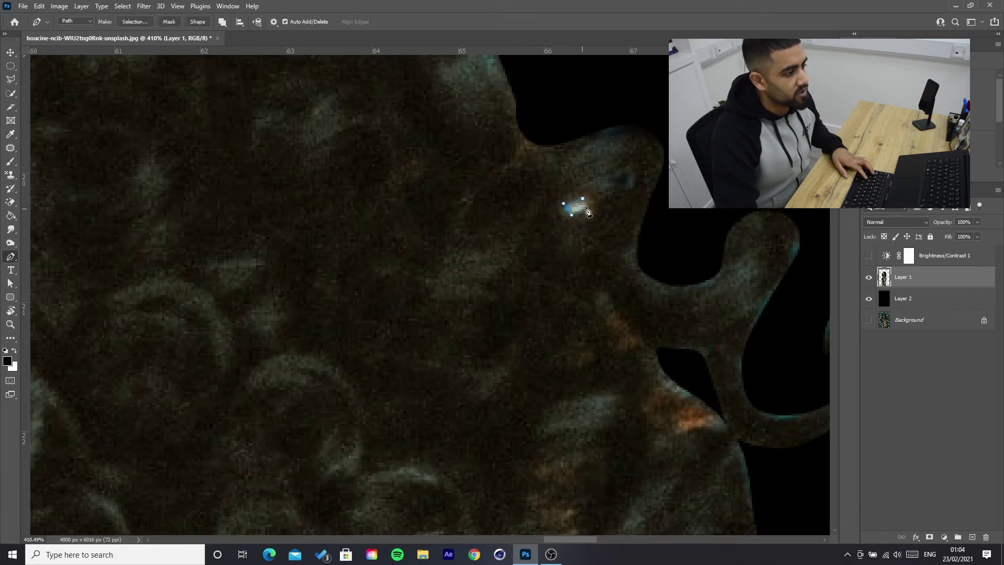
left_click_drag(570, 195, 541, 180)
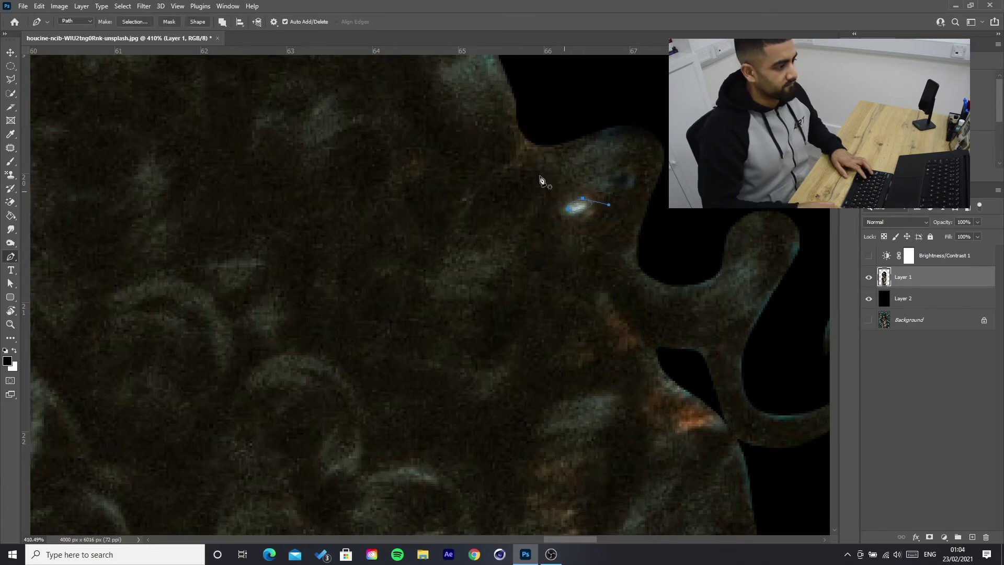
left_click(131, 22)
key("Return")
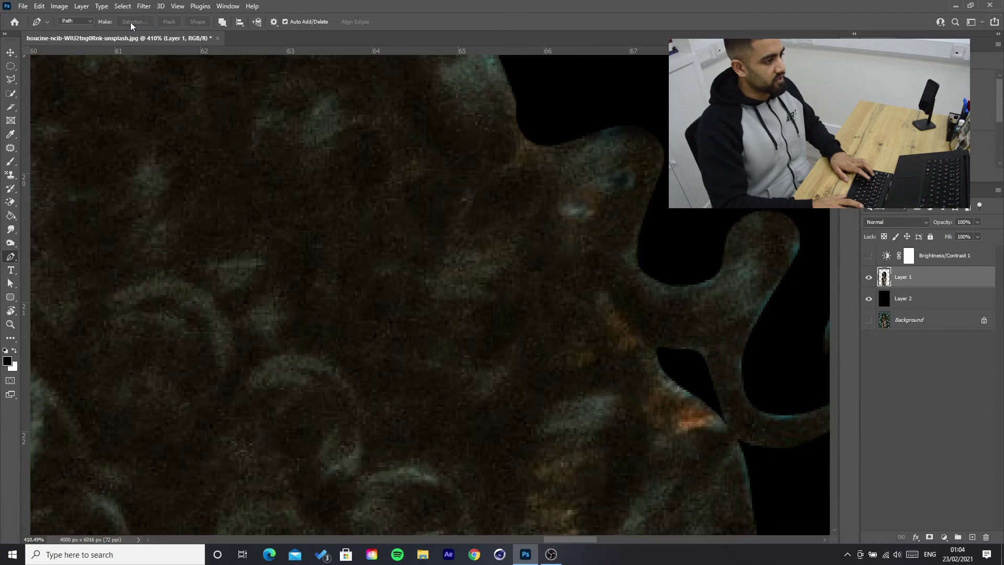
Check the whole cutout against the black backdrop and switch to the Move tool
key("ctrl+minus")
key("ctrl+minus")
key("ctrl+minus")
key("ctrl+minus")
key("ctrl+minus")
key("ctrl+minus")
key("ctrl+minus")
key("ctrl+minus")
key("ctrl+minus")
key("ctrl+minus")
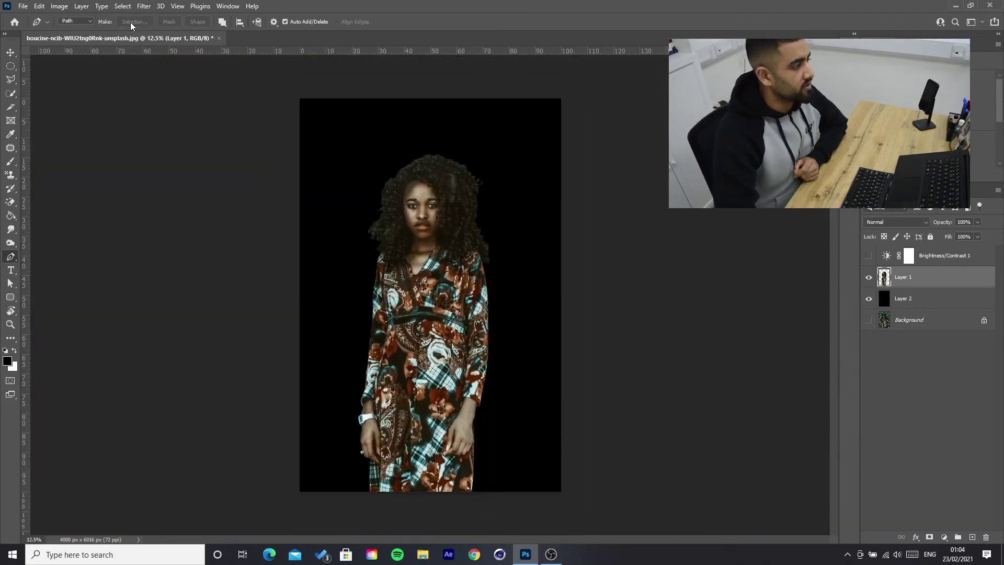
left_click(11, 53)
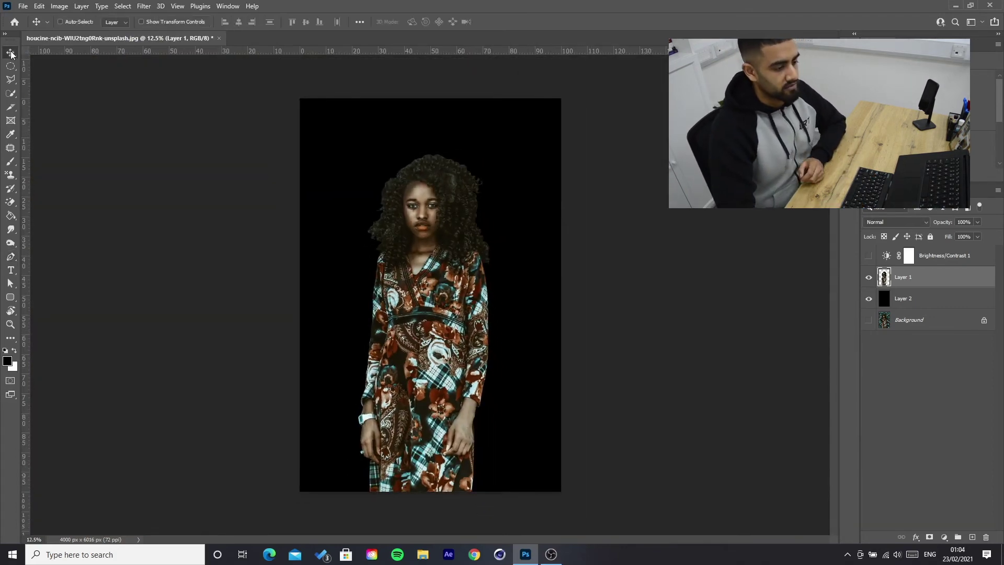
Try a yellow backdrop (ffde00) on Layer 2 with the Paint Bucket, and fill the layer with black again
left_click(923, 300)
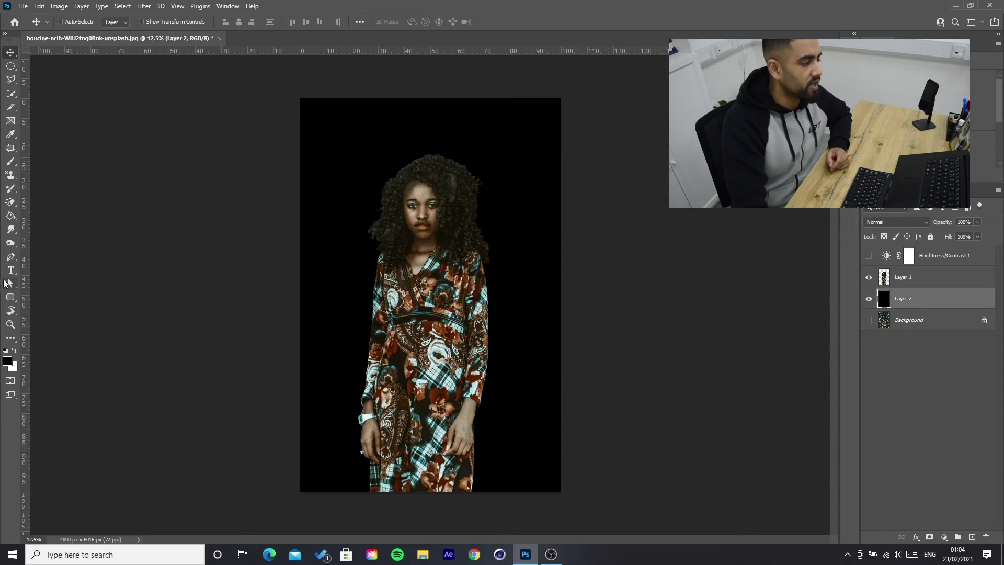
left_click(10, 215)
left_click(10, 362)
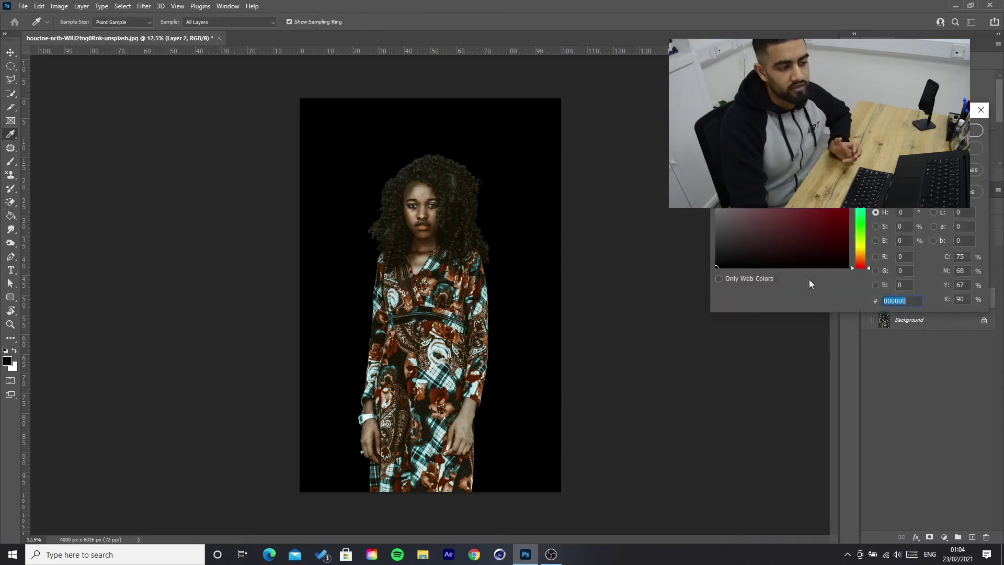
type("ffde00")
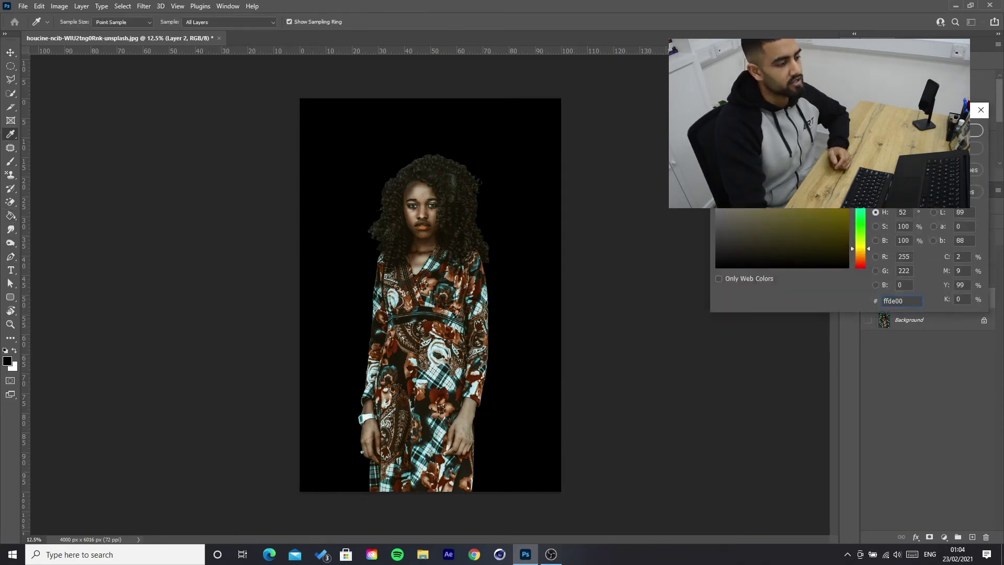
left_click(976, 131)
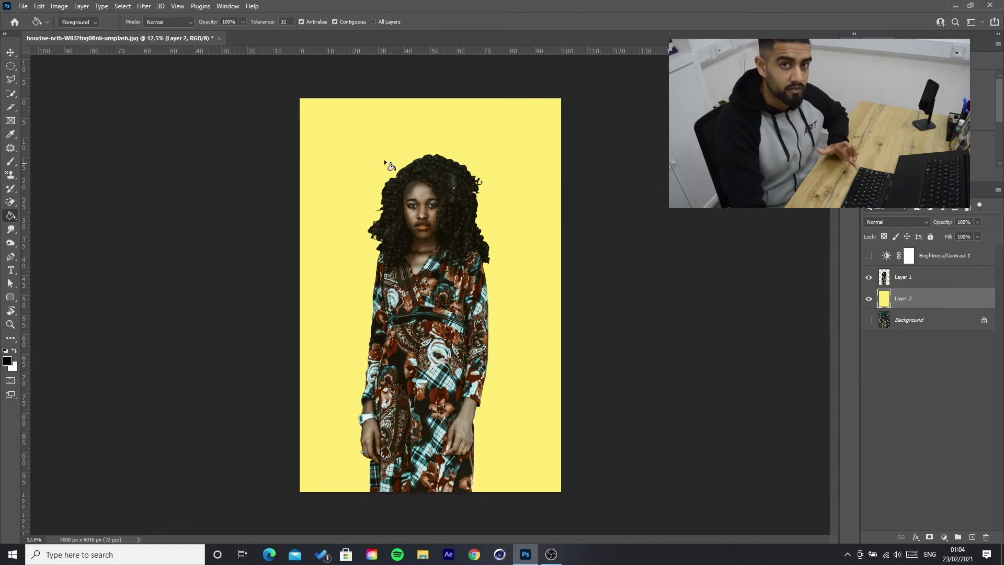
left_click(351, 149)
left_click(10, 53)
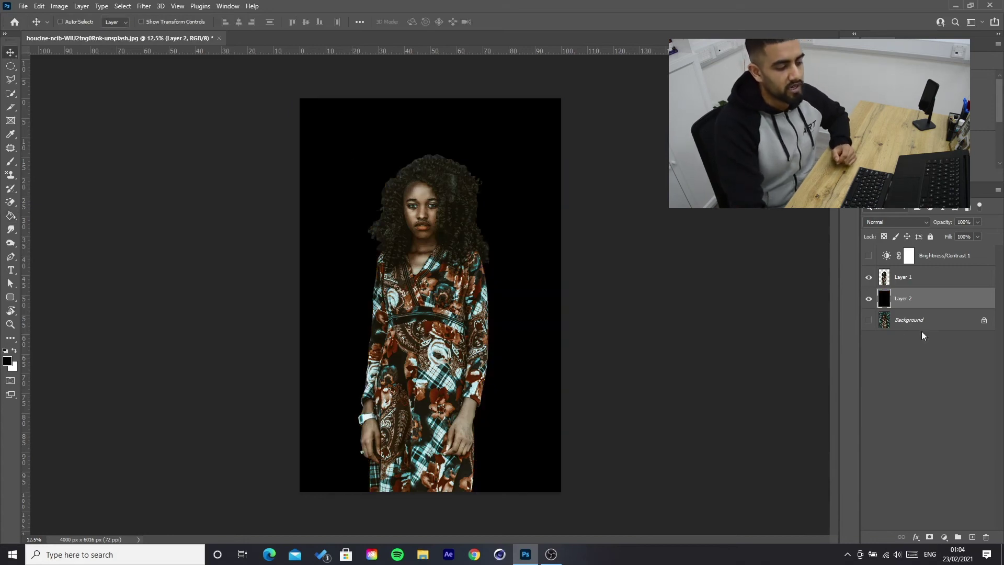
Show the Background layer and toggle Layer 2's visibility to compare the black-backed cutout with the original foliage photo
left_click(868, 320)
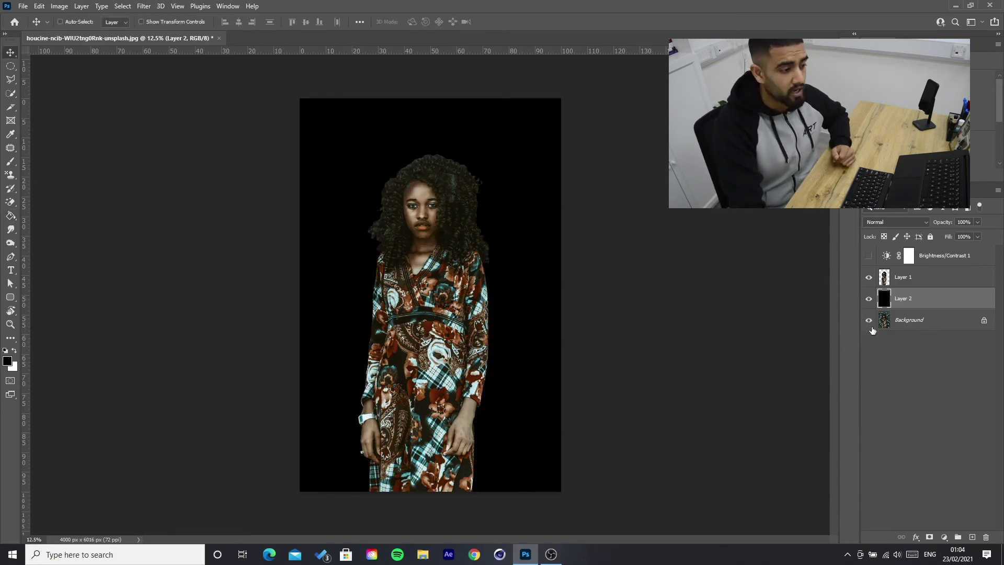
left_click(869, 299)
left_click(869, 300)
left_click(869, 299)
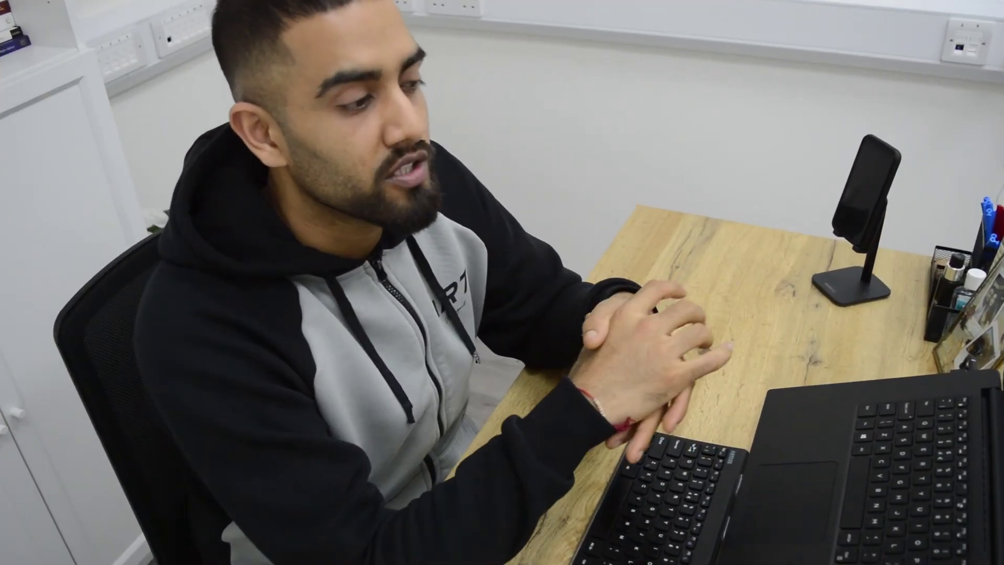